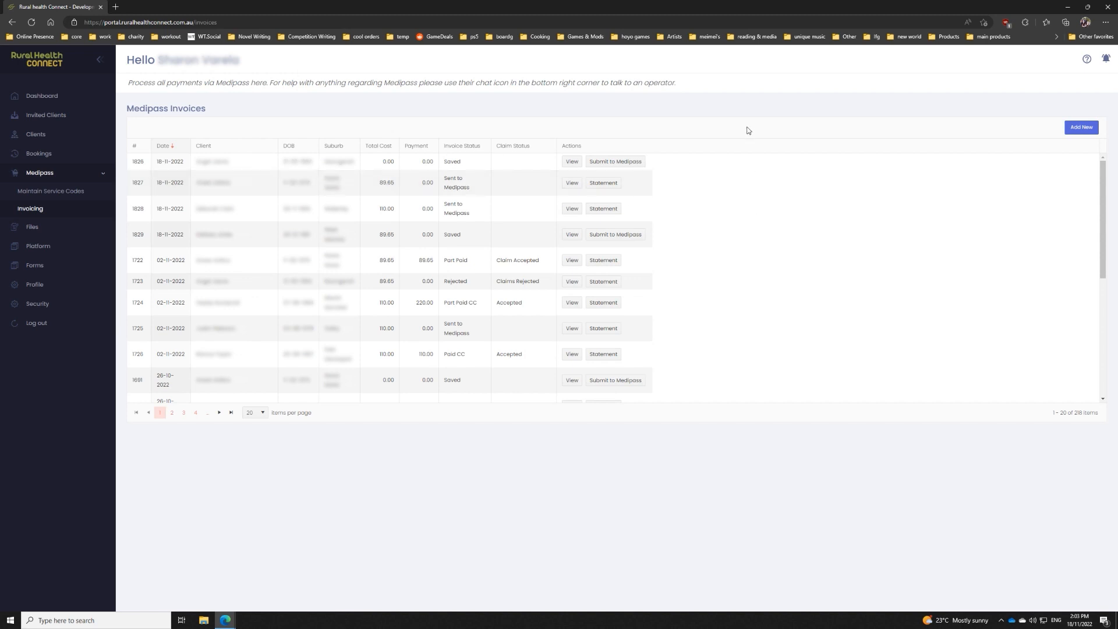
Step: Create a new Medipass invoice and select the client by searching for their name
click(1085, 132)
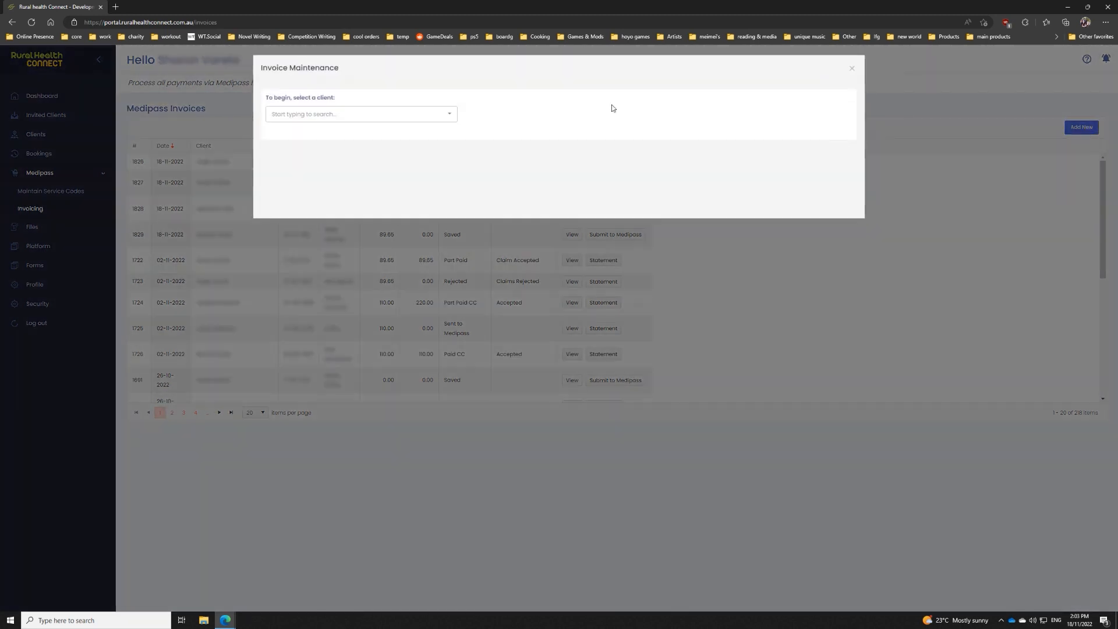
click(388, 112)
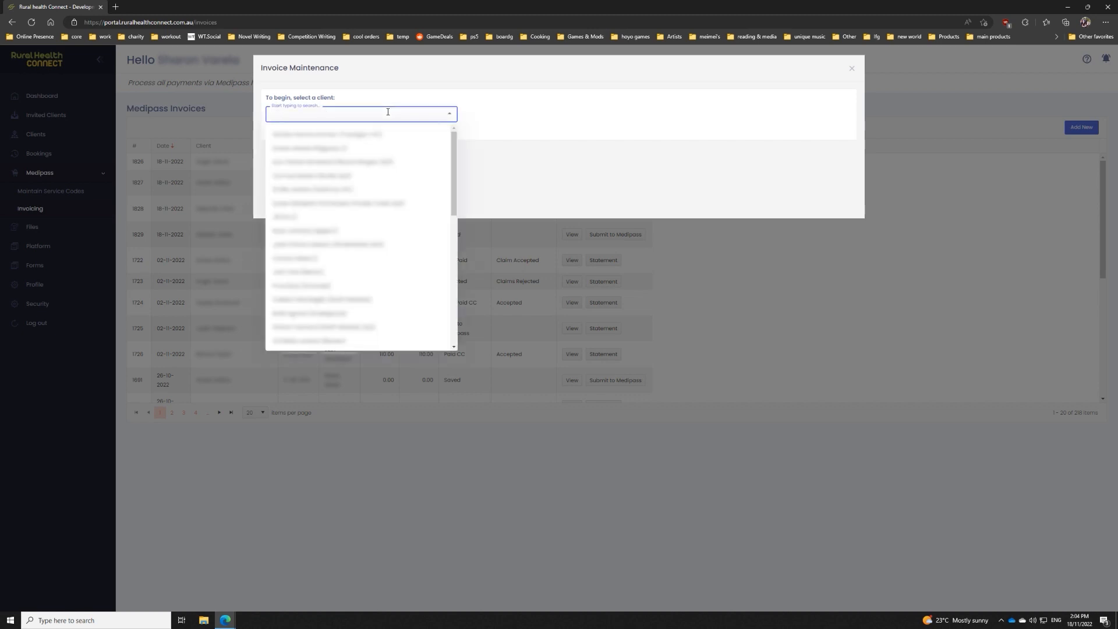
text(kare)
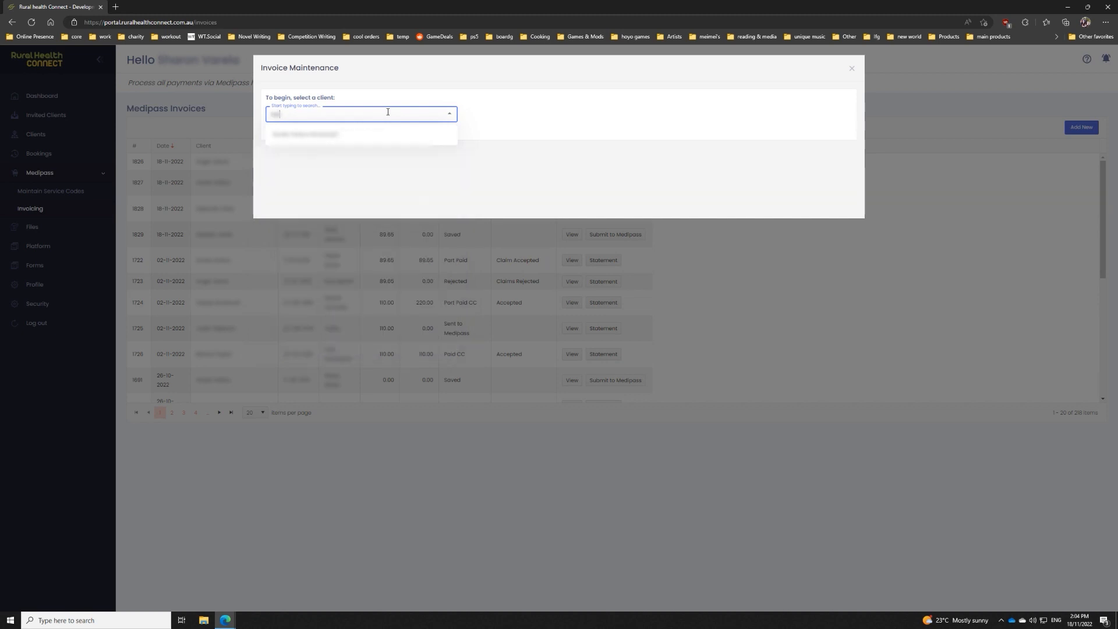
click(309, 137)
click(315, 139)
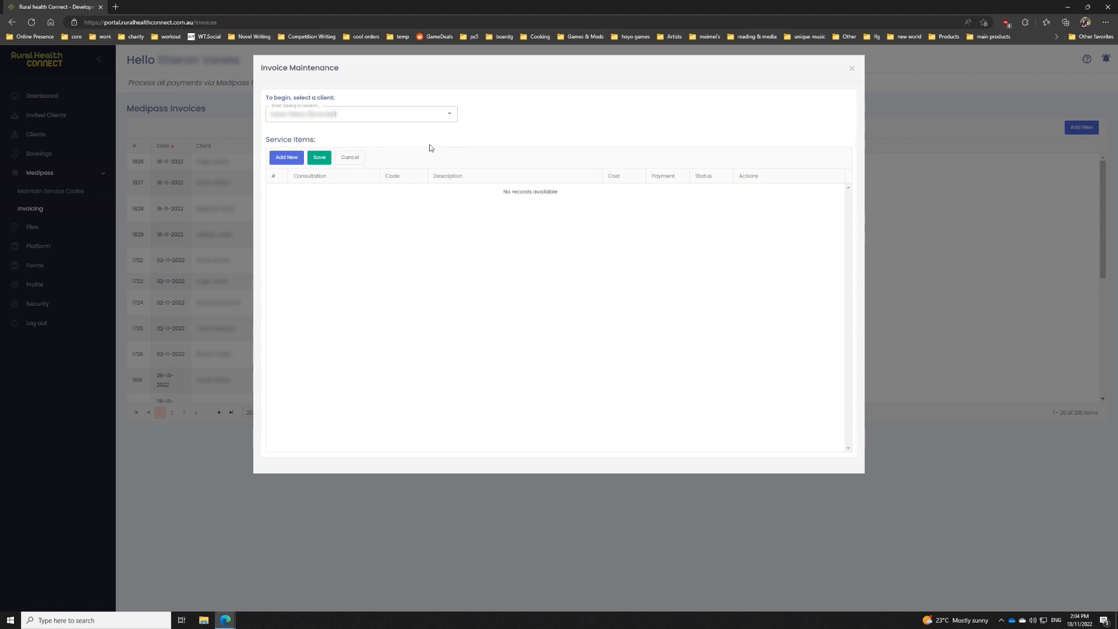
Step: Add a service item for the 14/11/2022 03:00 PM consultation with code 80111
click(288, 159)
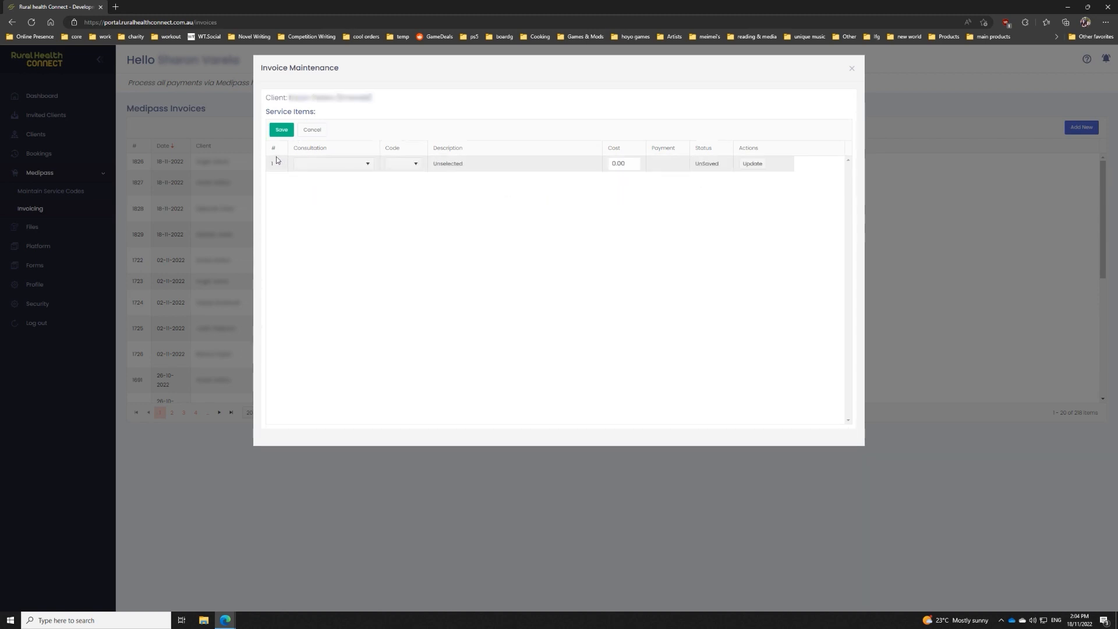
click(327, 167)
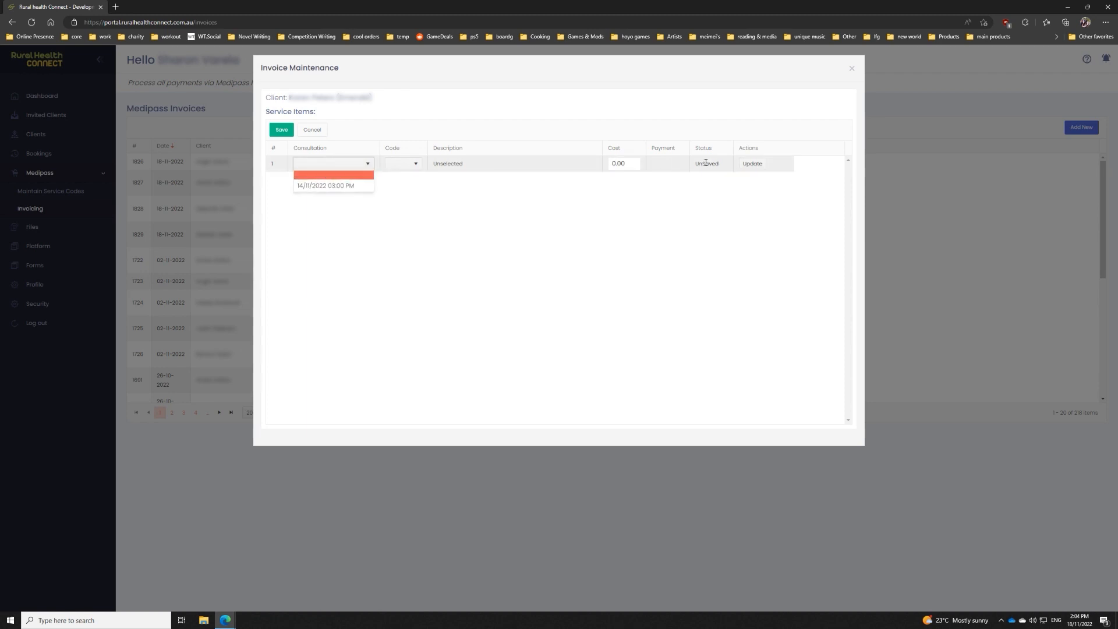
click(334, 186)
click(414, 168)
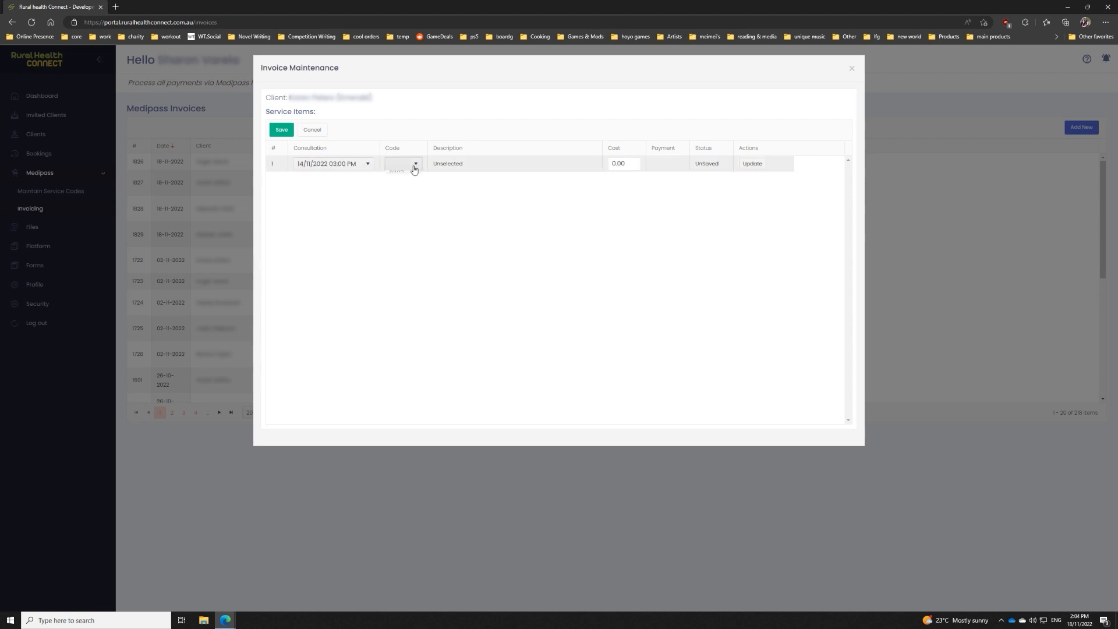
click(414, 169)
click(400, 165)
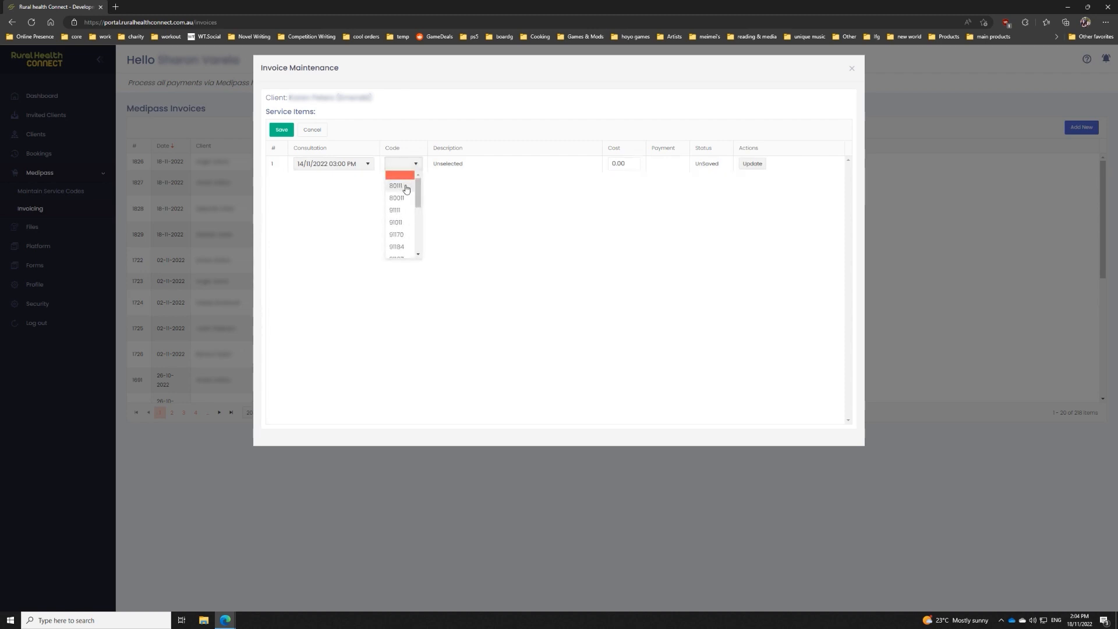
click(406, 188)
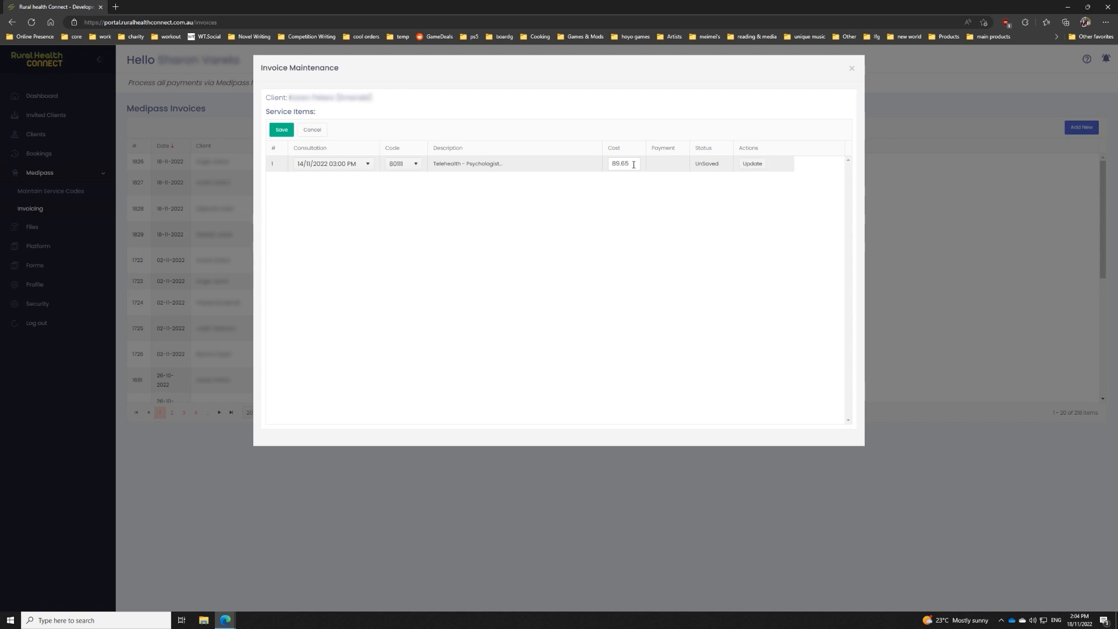
Step: Commit the service item with its preset cost and save the invoice
drag(633, 164, 610, 166)
click(621, 177)
click(760, 170)
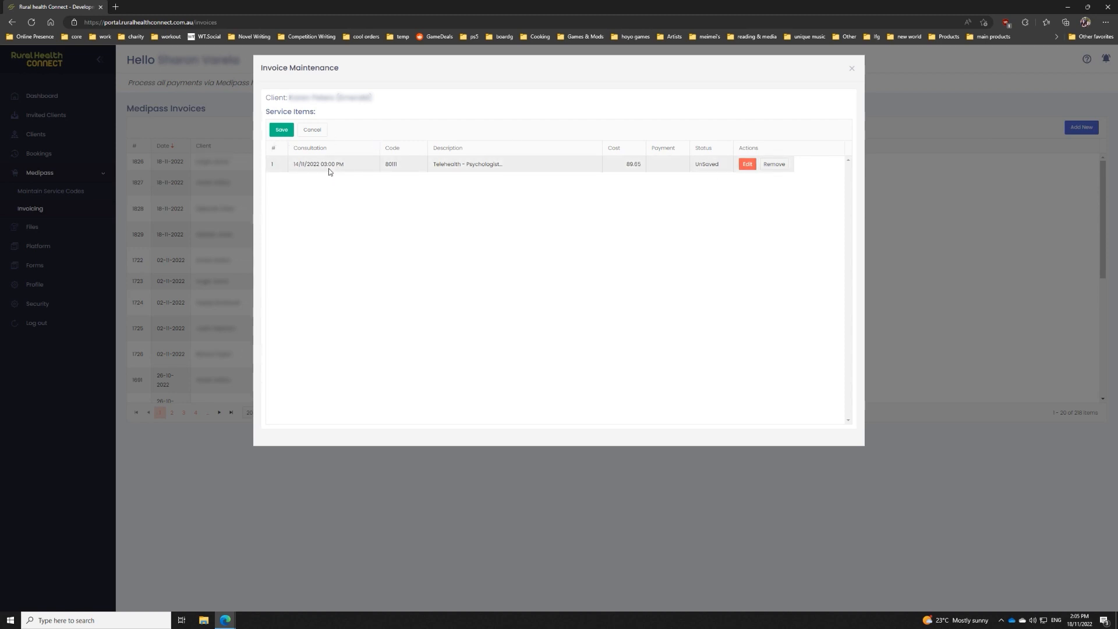
click(285, 132)
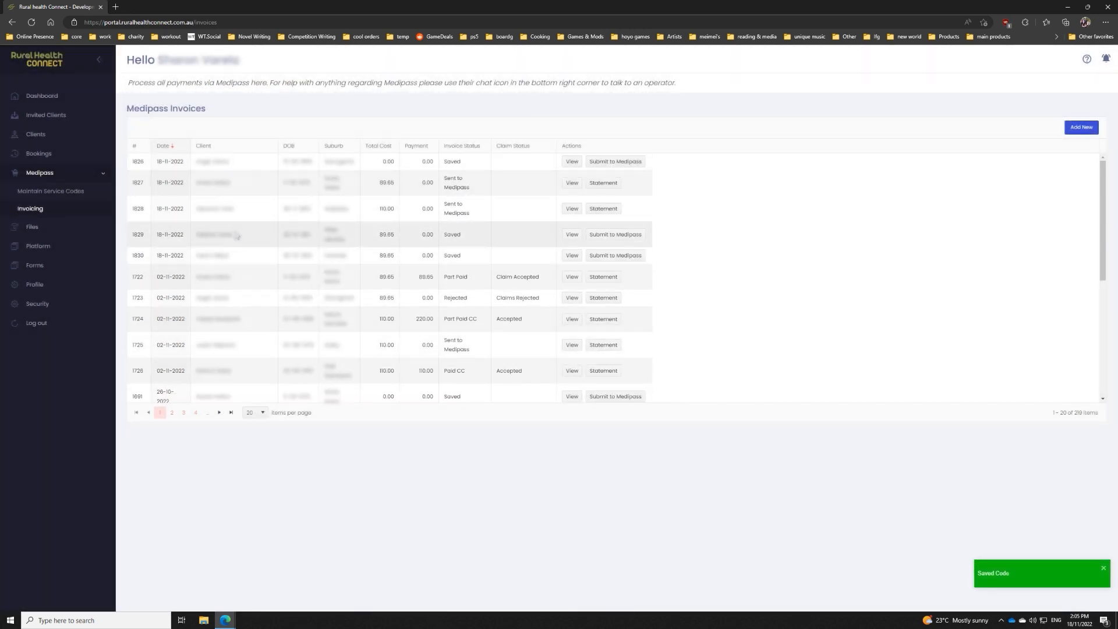
Step: View the newly saved invoice to check its service item, and close it without changes
drag(197, 256, 237, 255)
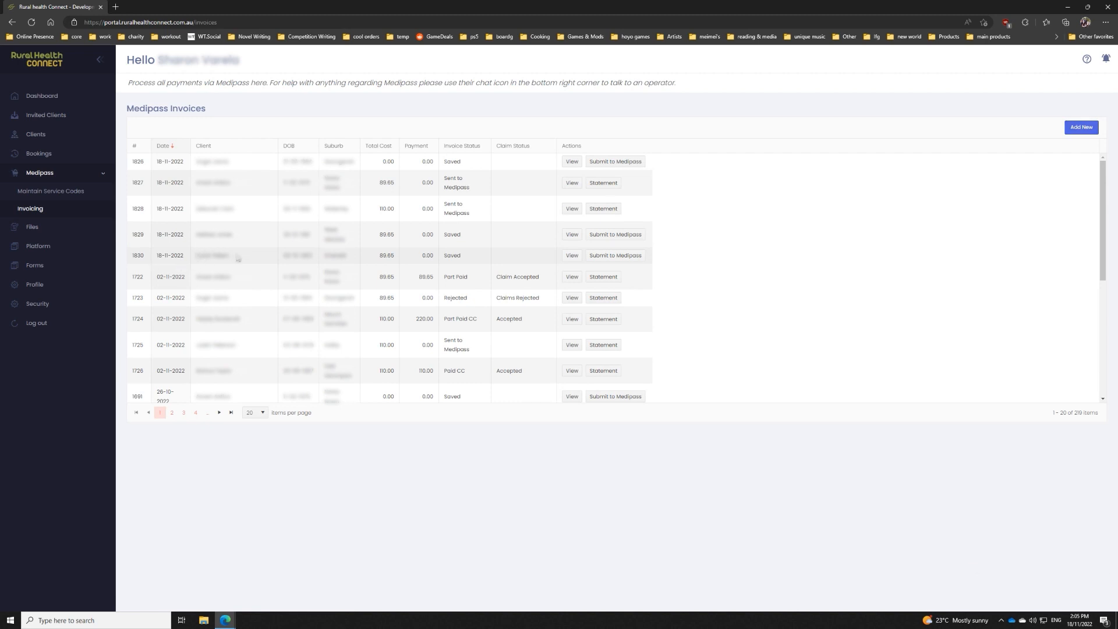
click(248, 257)
click(572, 256)
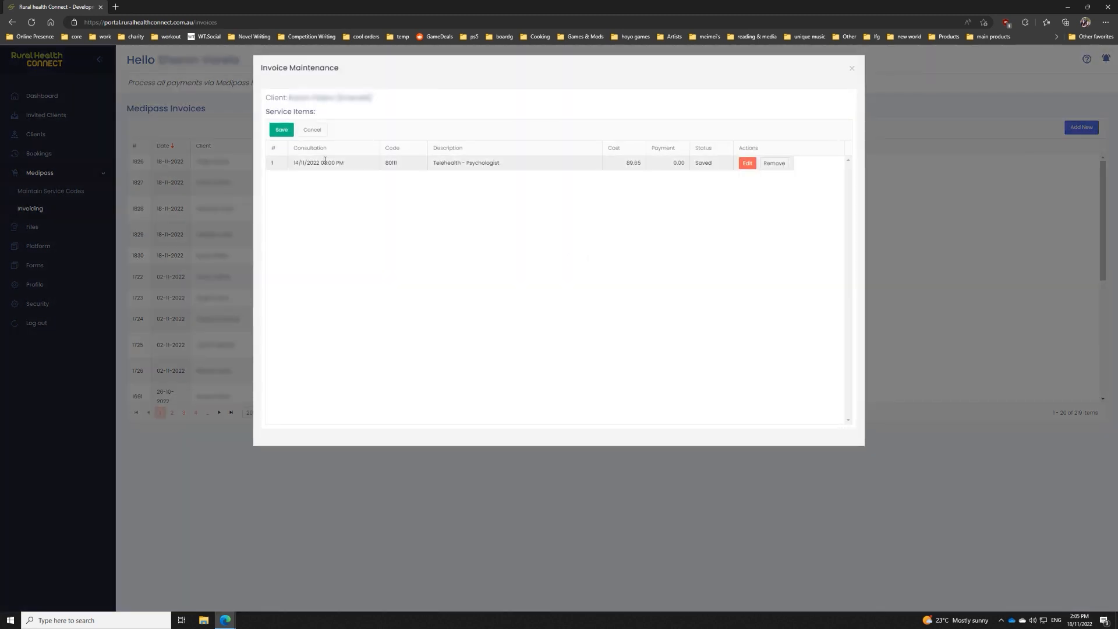
click(852, 69)
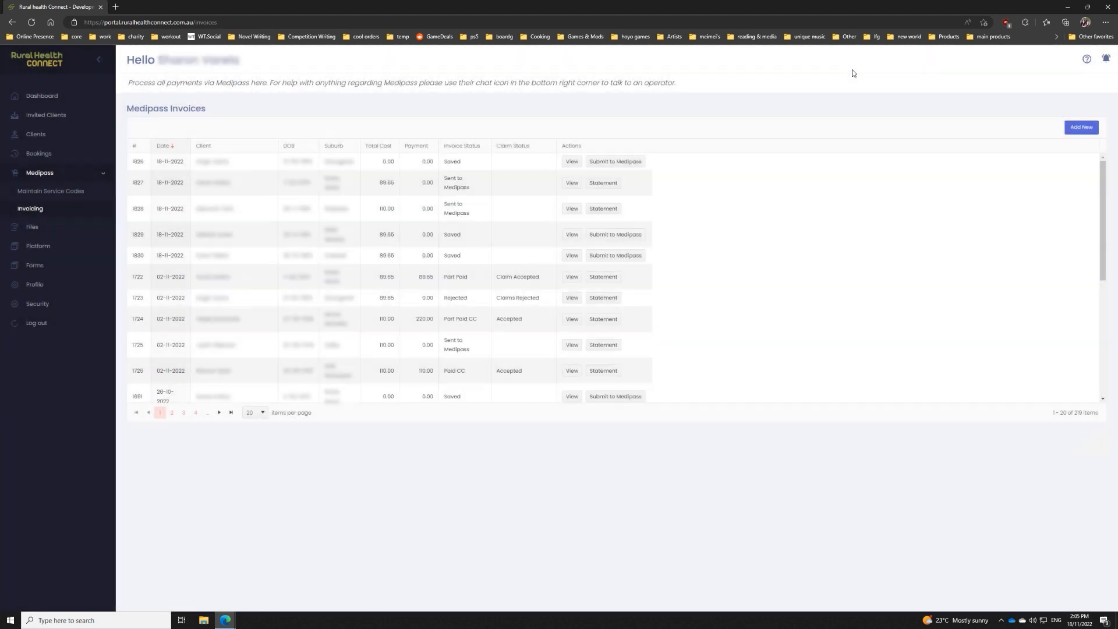
Step: Start the new invoice's Medipass submission with the saved referral details and set the Medicare claim type to Bulk Billed
click(621, 257)
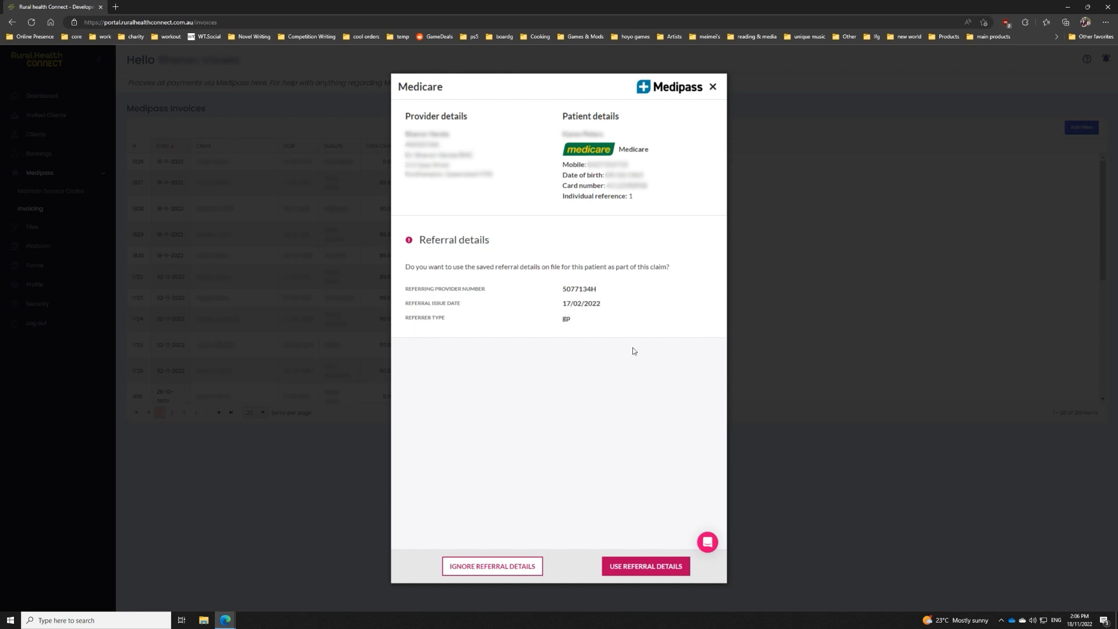
click(633, 567)
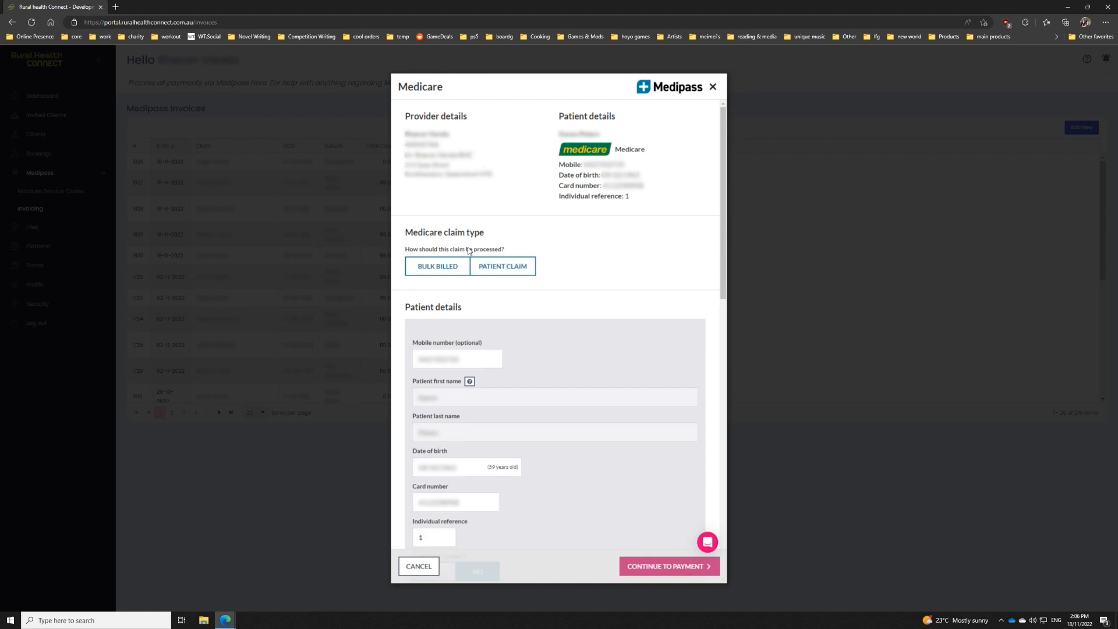
click(434, 268)
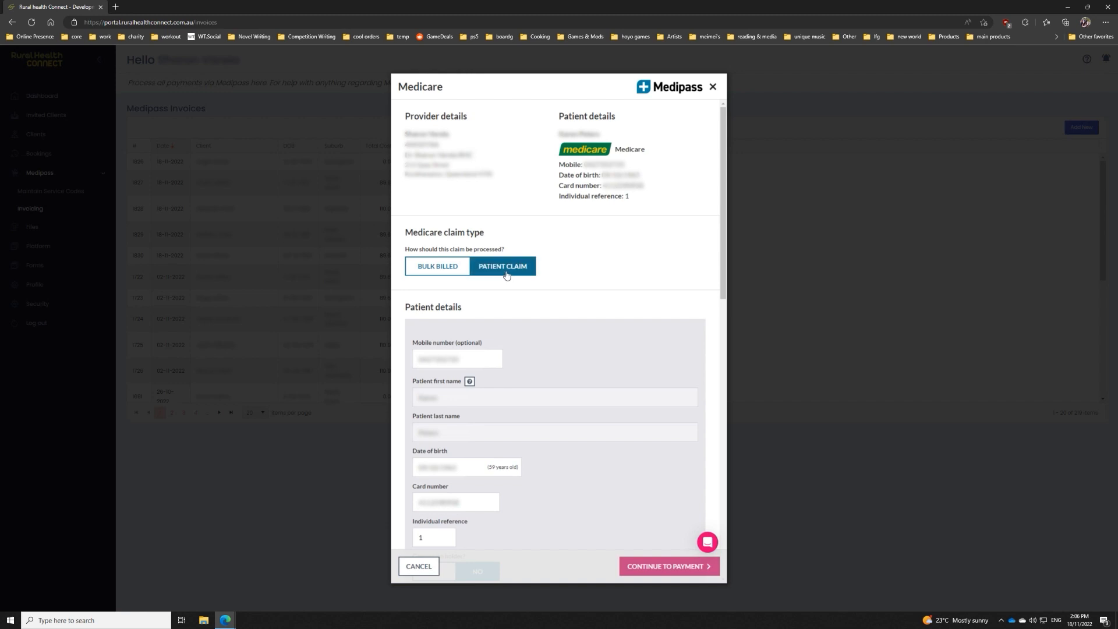
click(444, 269)
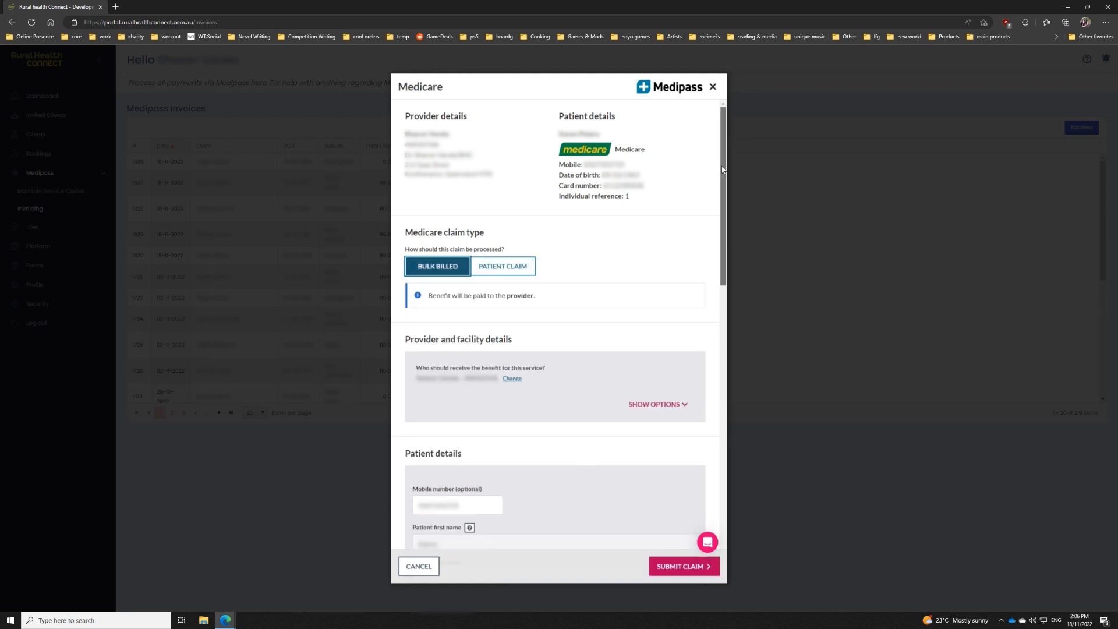
Step: Review the patient, referral and service item details of the bulk-billed claim and submit it
scroll(702, 233, down, 4)
scroll(703, 254, down, 2)
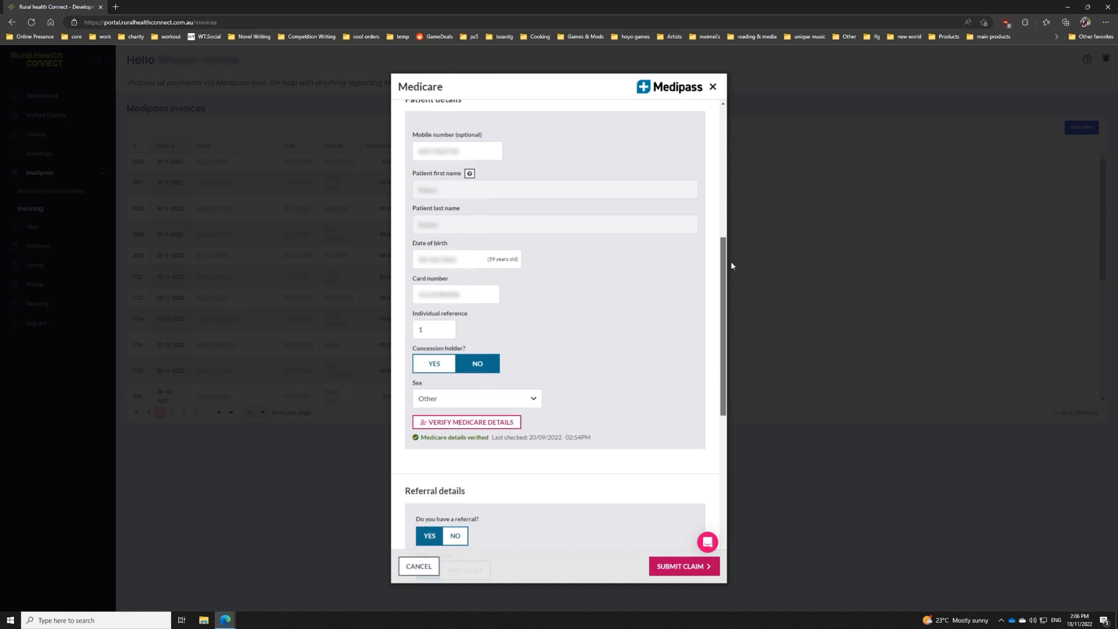
scroll(721, 270, down, 2)
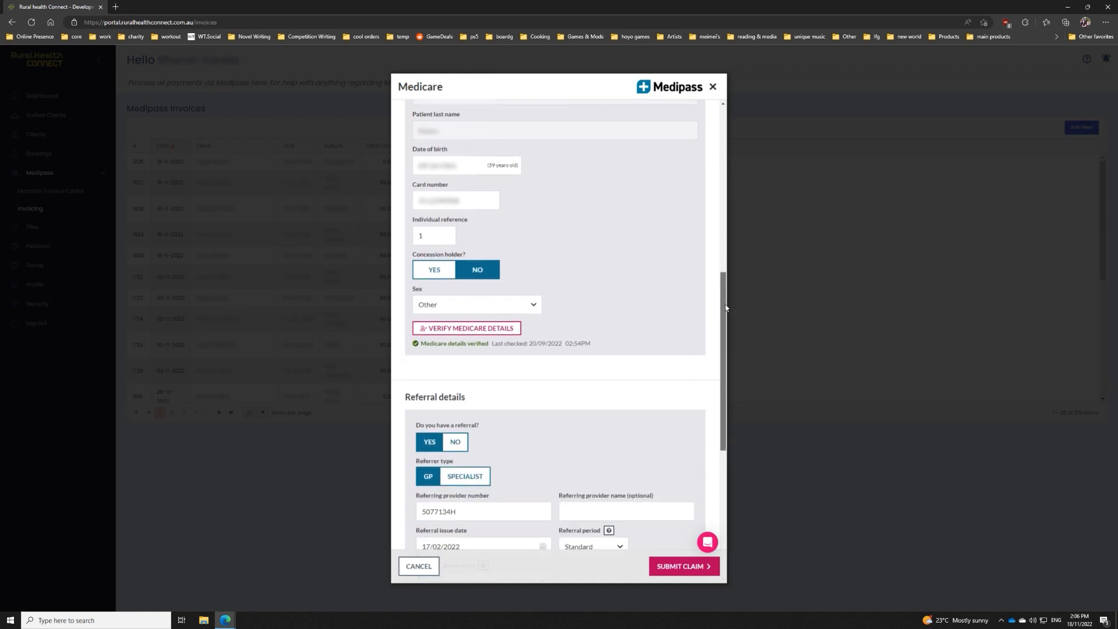
drag(721, 291, 724, 423)
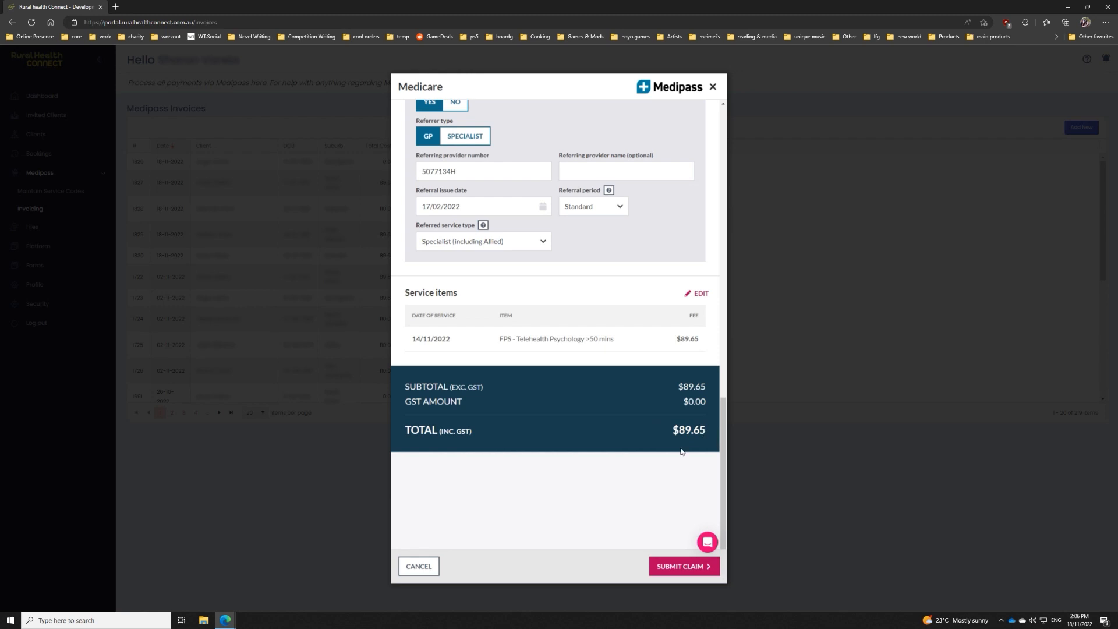
click(682, 567)
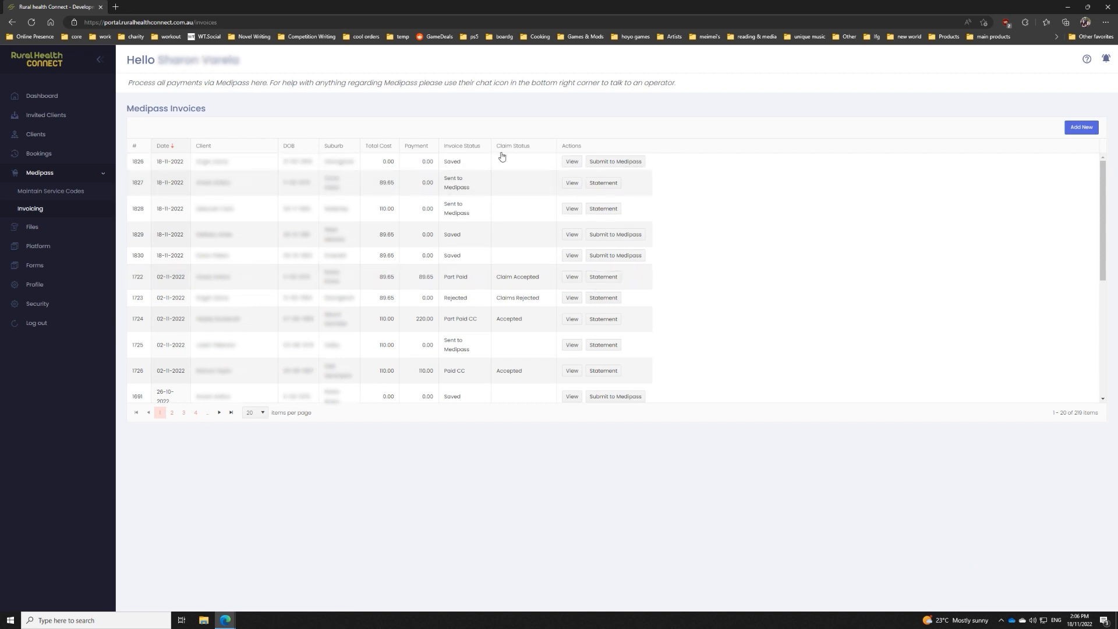
Step: Create another Medipass invoice and select a different client through the name search
click(1083, 128)
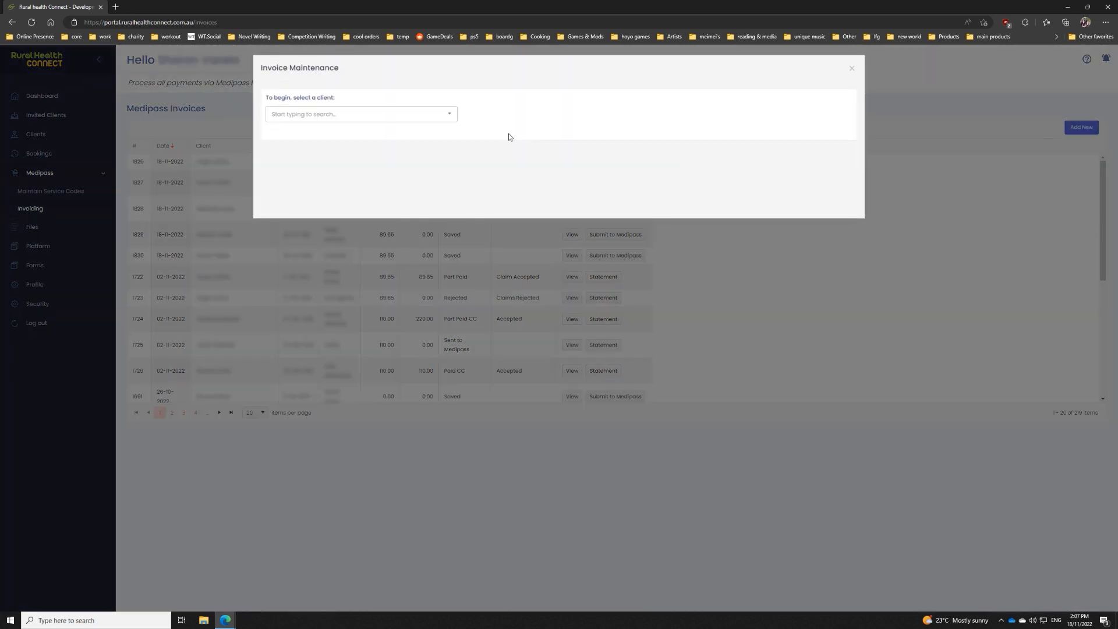
click(382, 120)
text(Test)
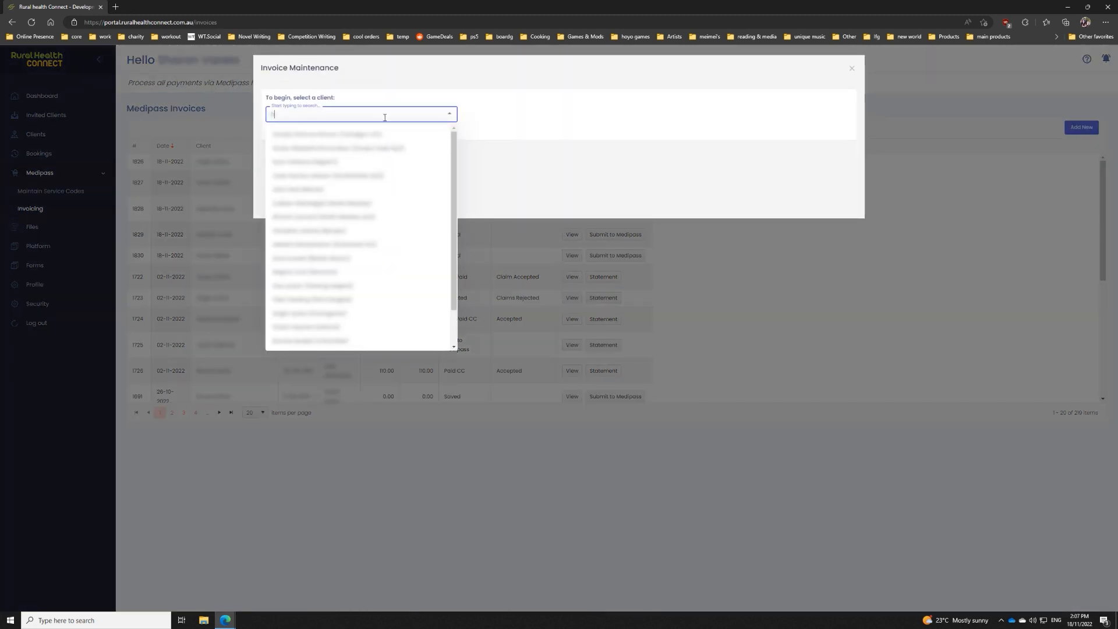
click(396, 139)
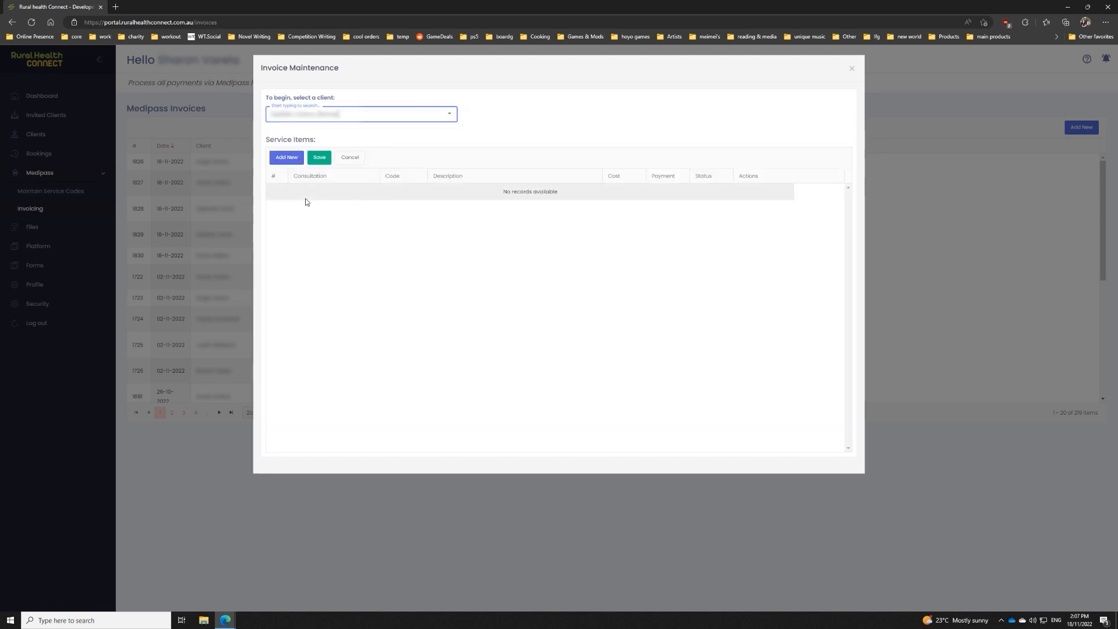
Step: Add a service item for the 14/11/2022 06:00 PM consultation with code 80111
click(288, 158)
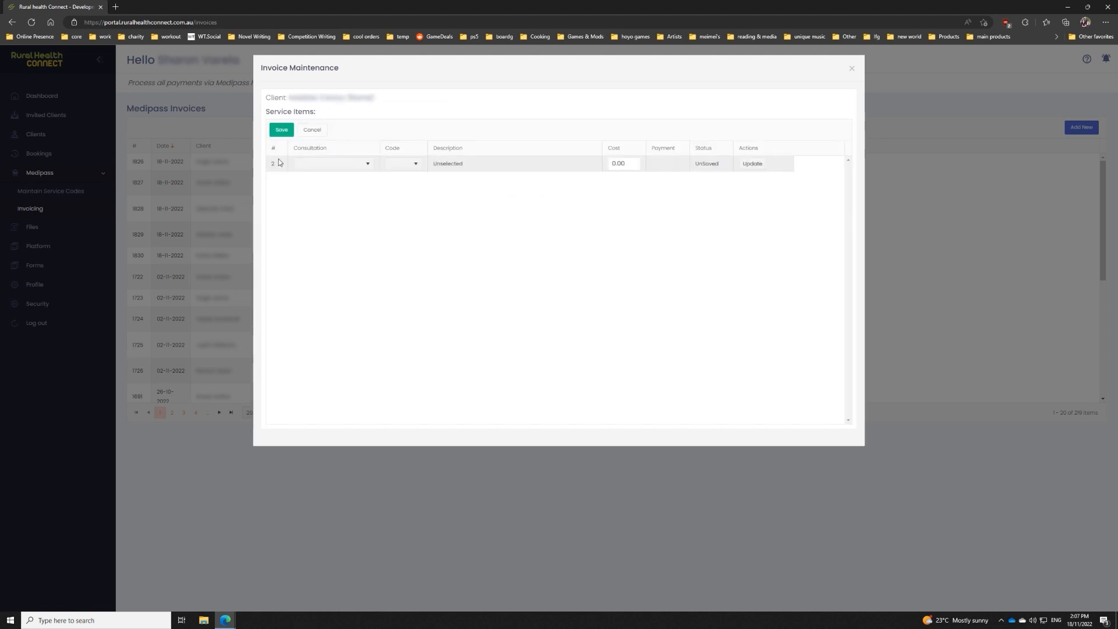
click(351, 171)
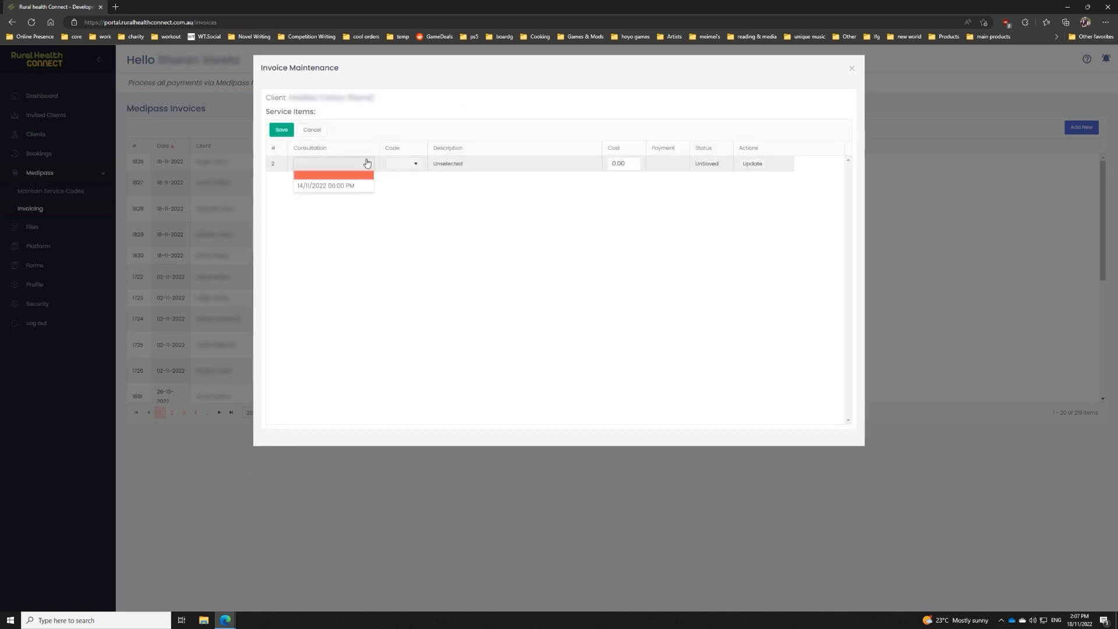
click(338, 176)
click(400, 165)
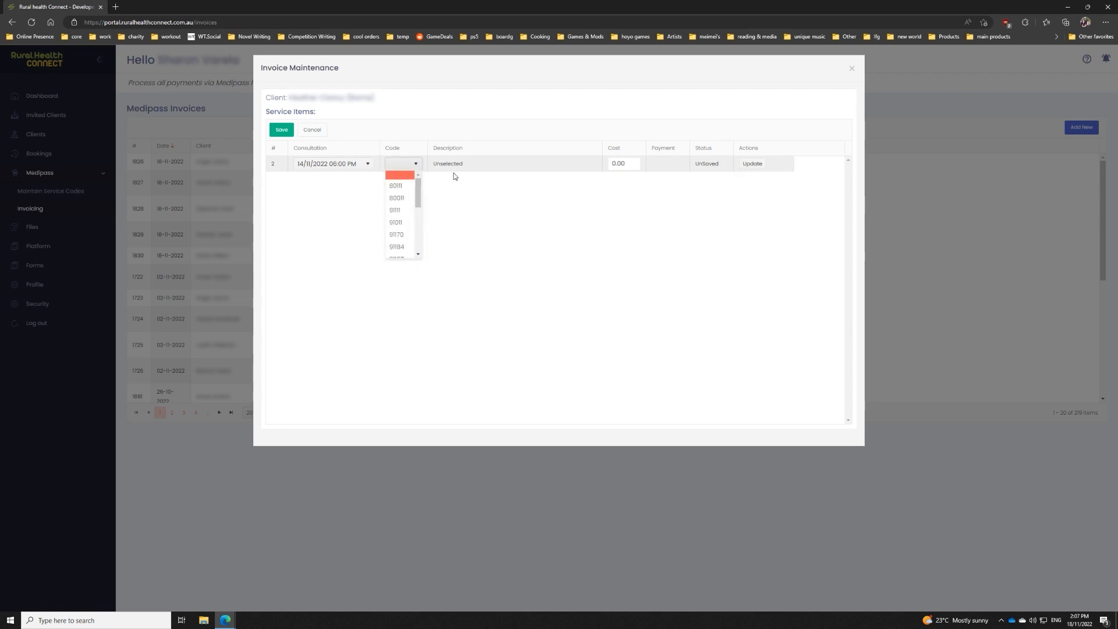
click(401, 187)
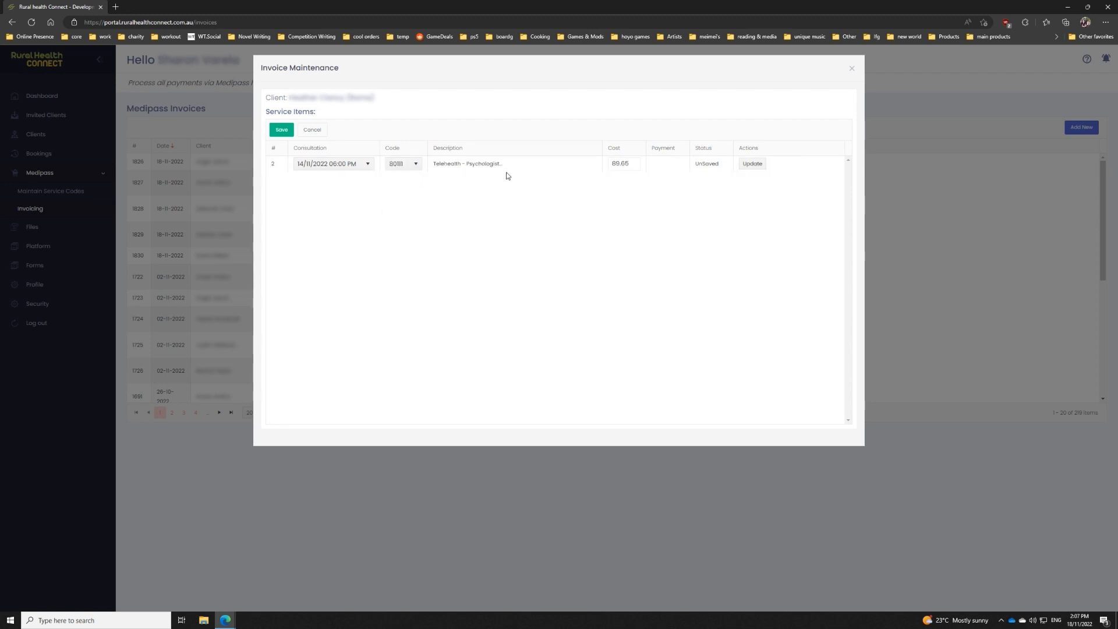
Step: Set the service item's cost to 110, commit the item and save the invoice
double_click(632, 165)
text(110)
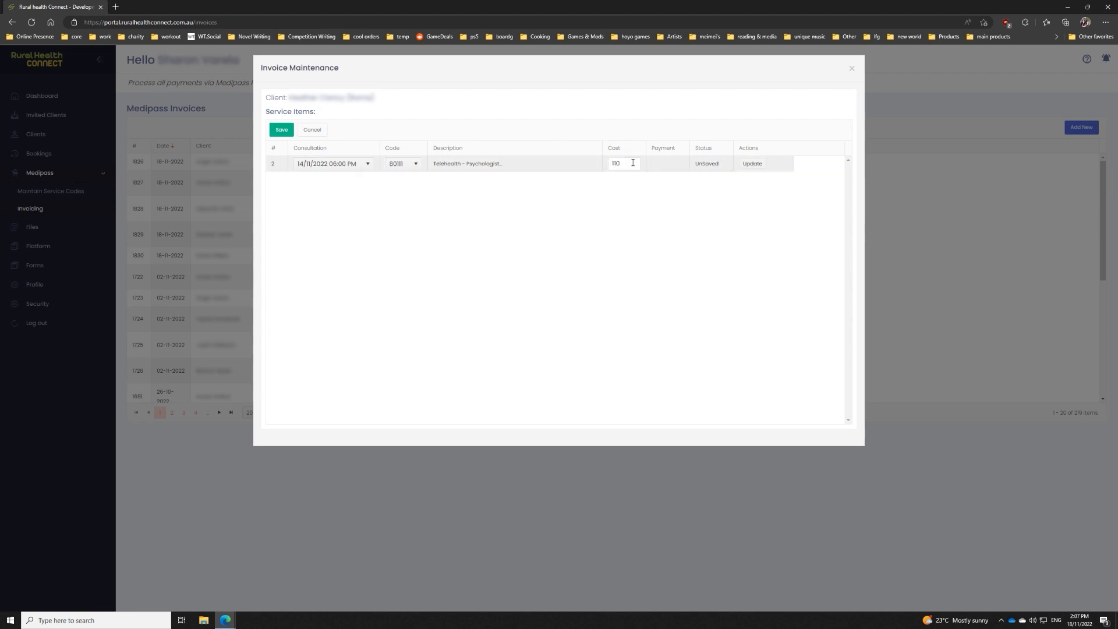
click(752, 164)
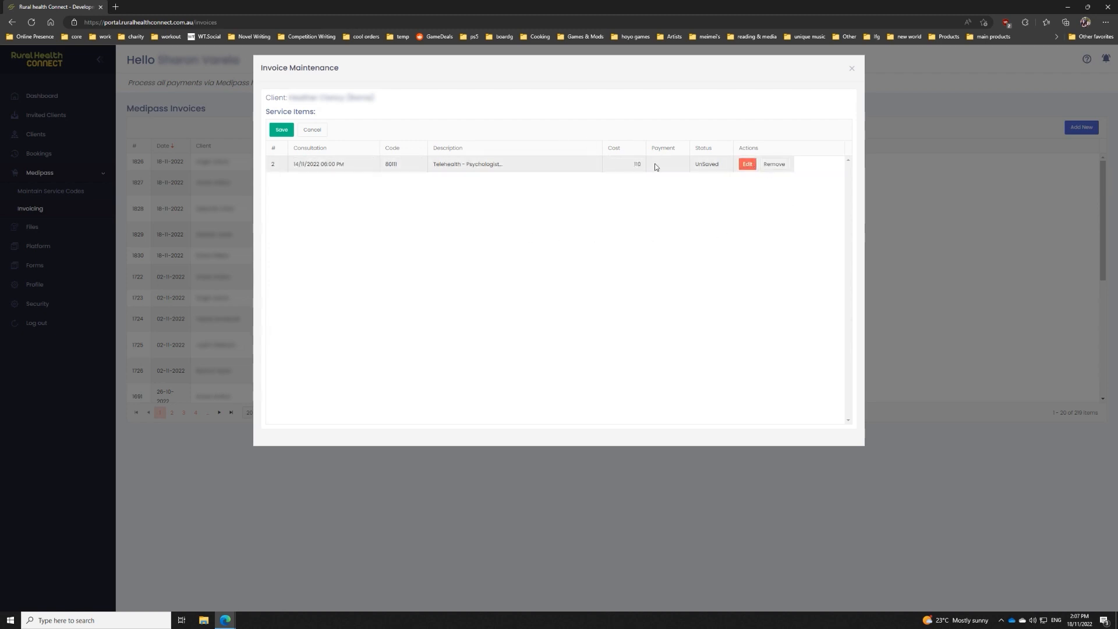
click(282, 130)
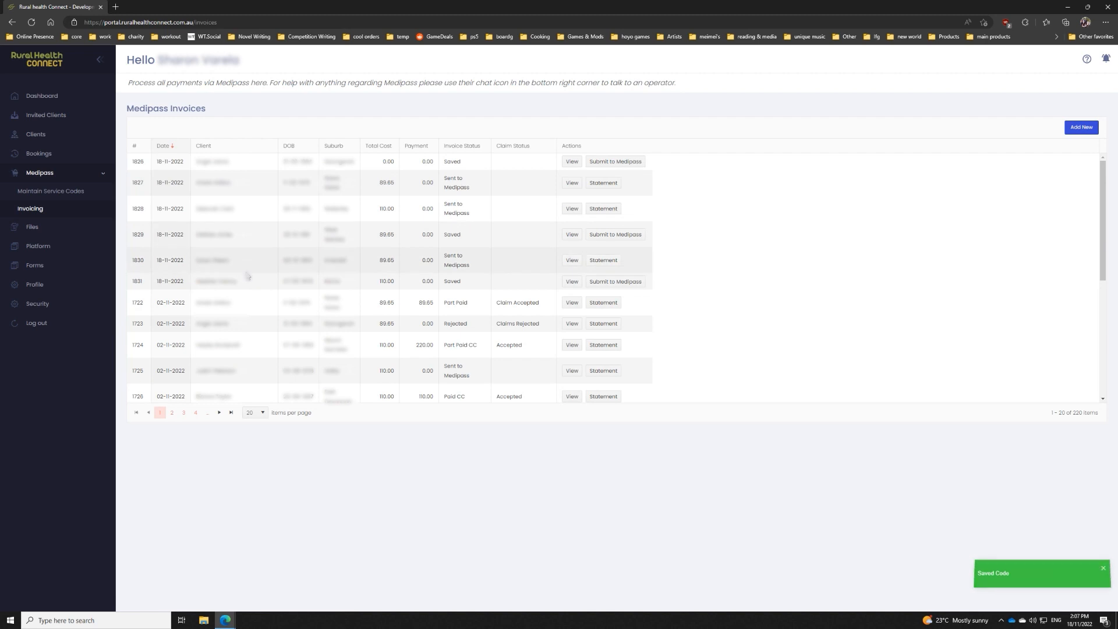
Step: Submit the newly saved invoice 1831 to Medipass with the saved referral details and process it as a patient claim
click(597, 283)
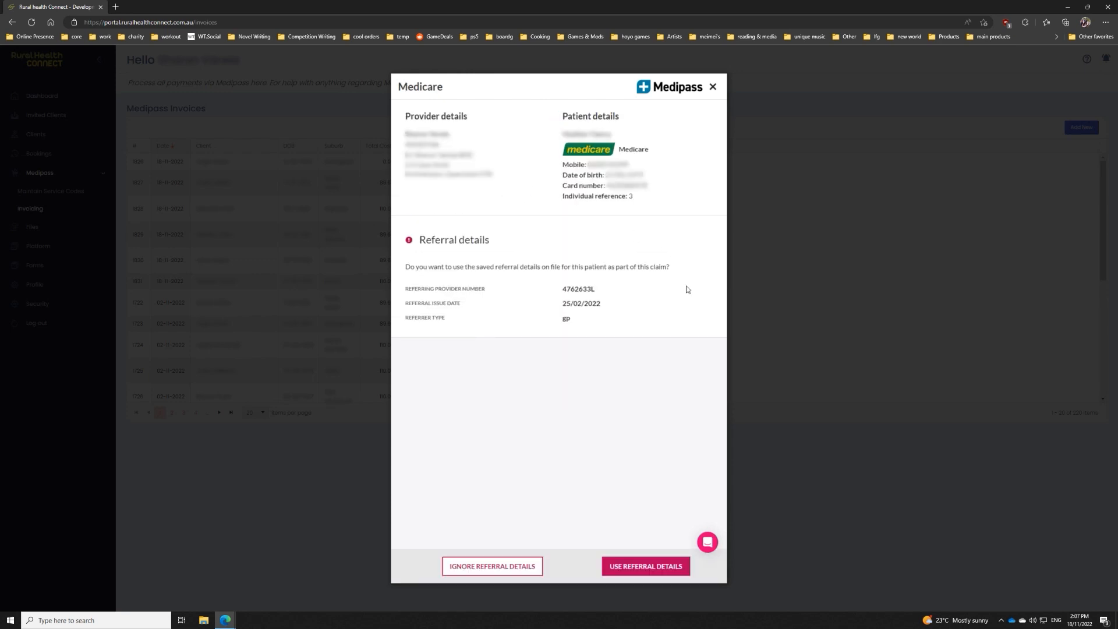
click(659, 569)
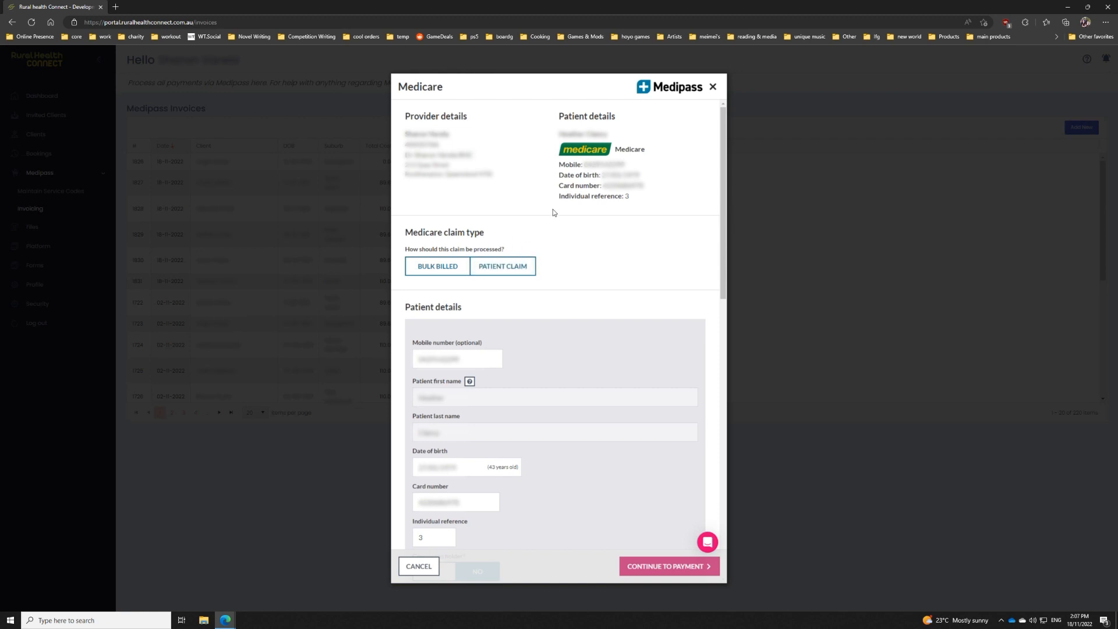
click(506, 267)
click(506, 269)
Step: Review the patient, referral and service item details of the patient claim and continue to payment
drag(722, 215, 734, 319)
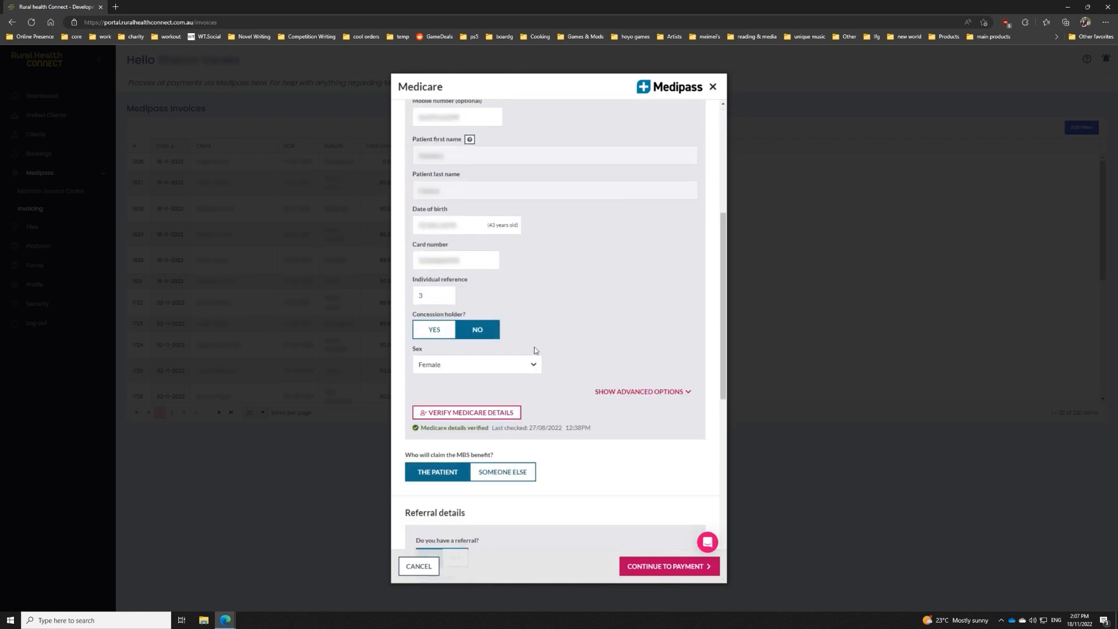
scroll(535, 350, down, 7)
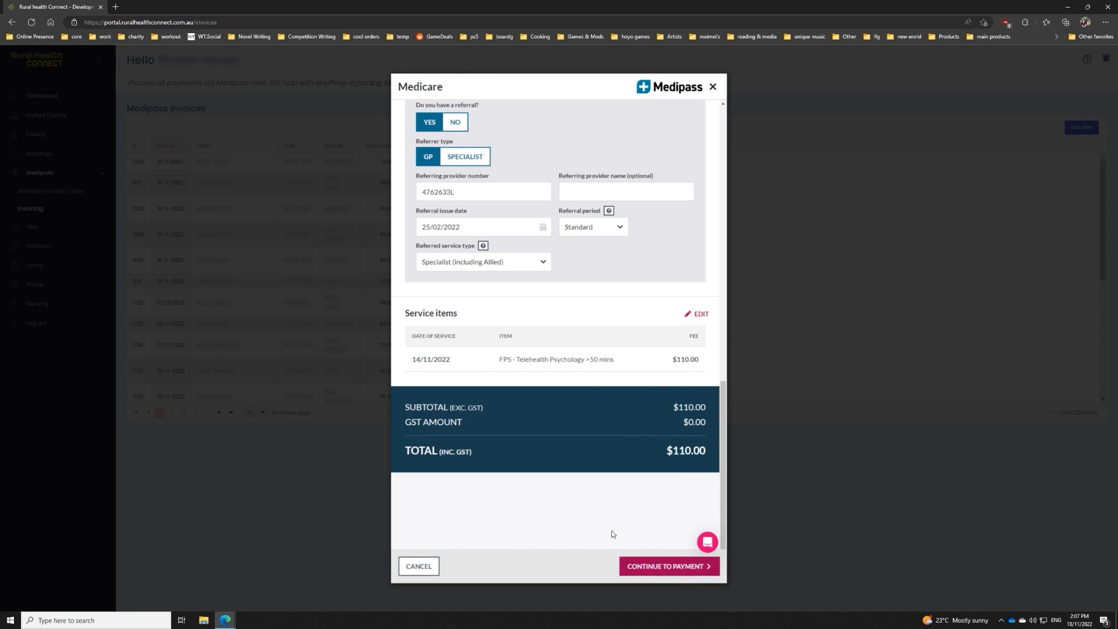
scroll(697, 514, down, 1)
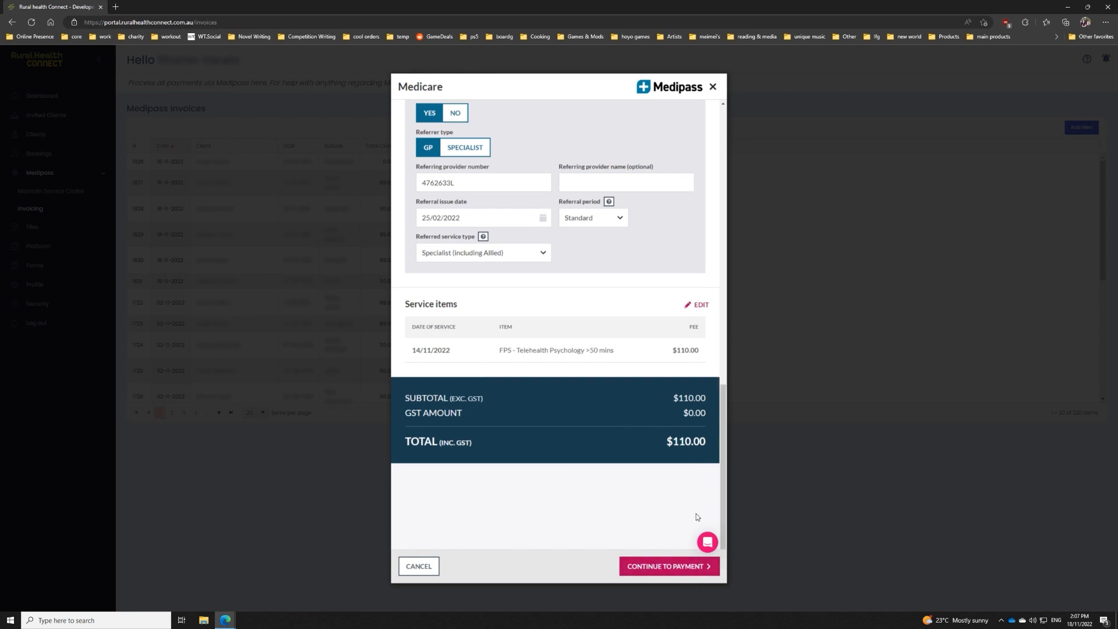
click(680, 567)
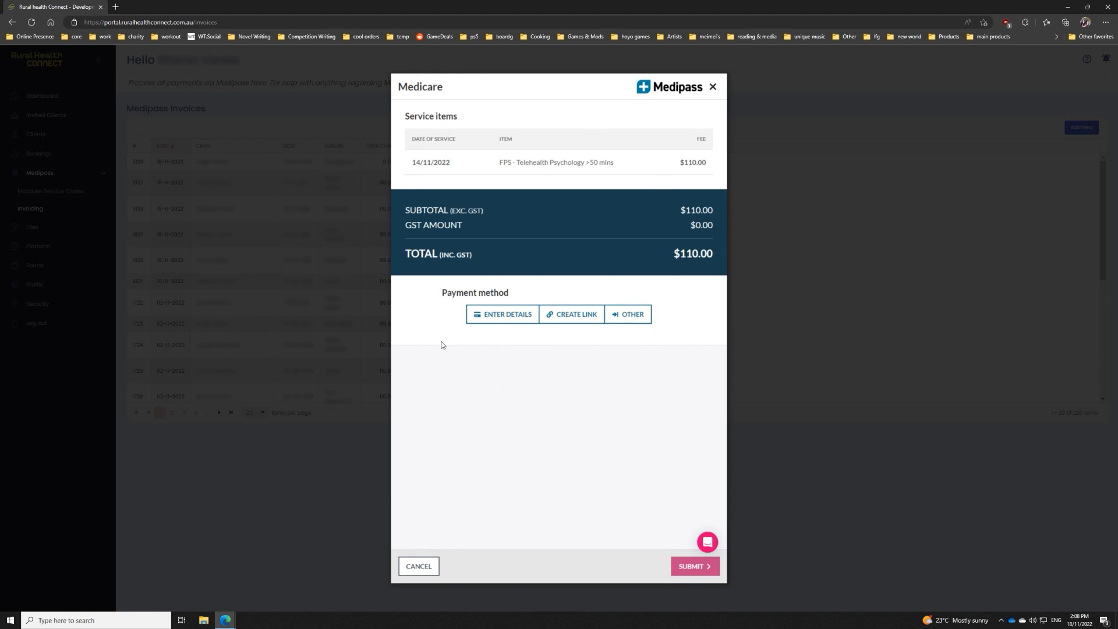
Step: Examine the card entry fields and authorisation options offered when paying by entered card details
click(503, 315)
scroll(569, 260, down, 2)
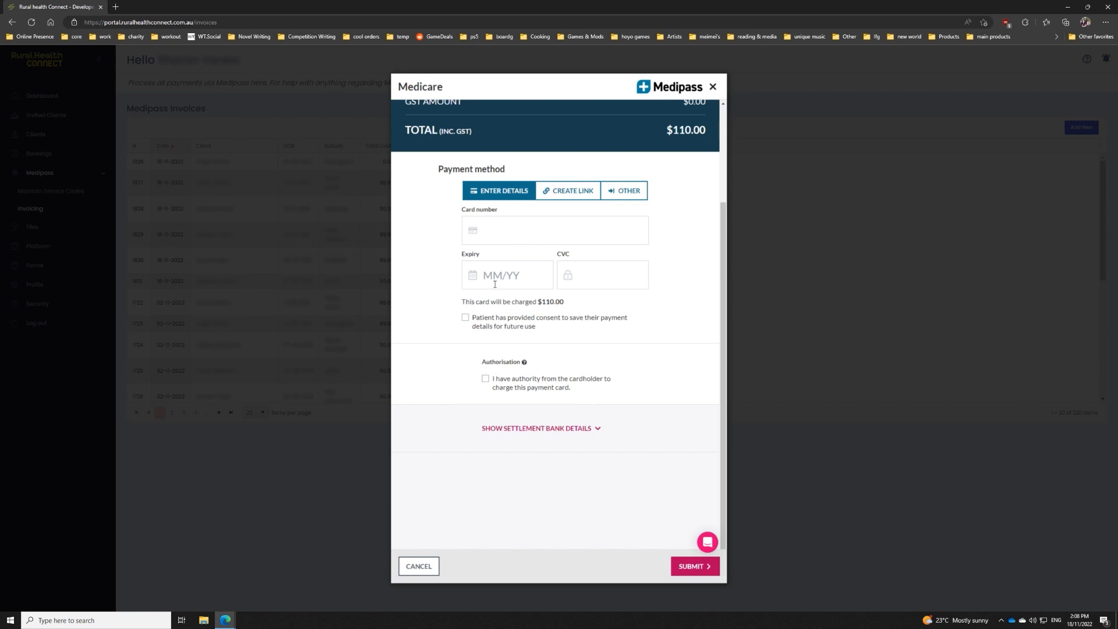
scroll(585, 330, up, 2)
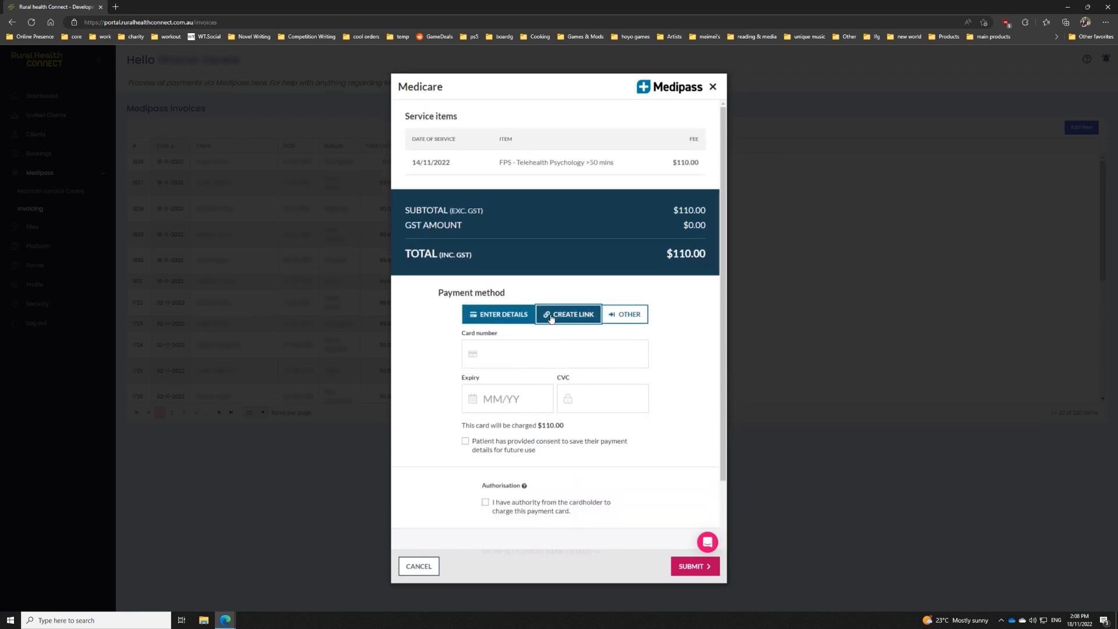
Step: Choose a payment link sent directly to the patient by SMS and check the recipient's mobile number
click(551, 318)
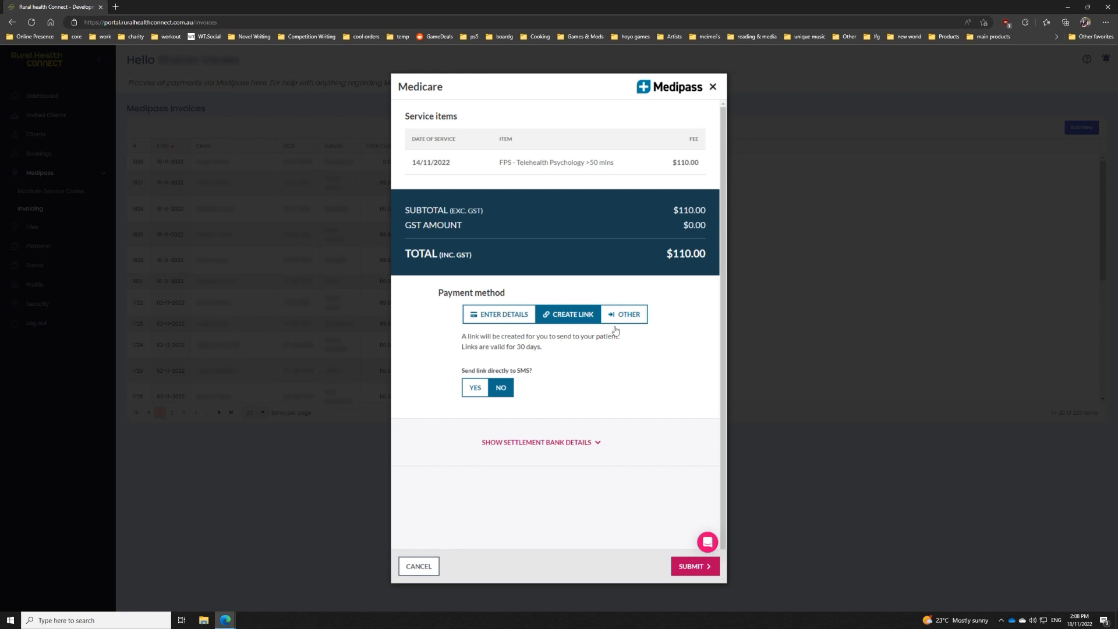
click(476, 387)
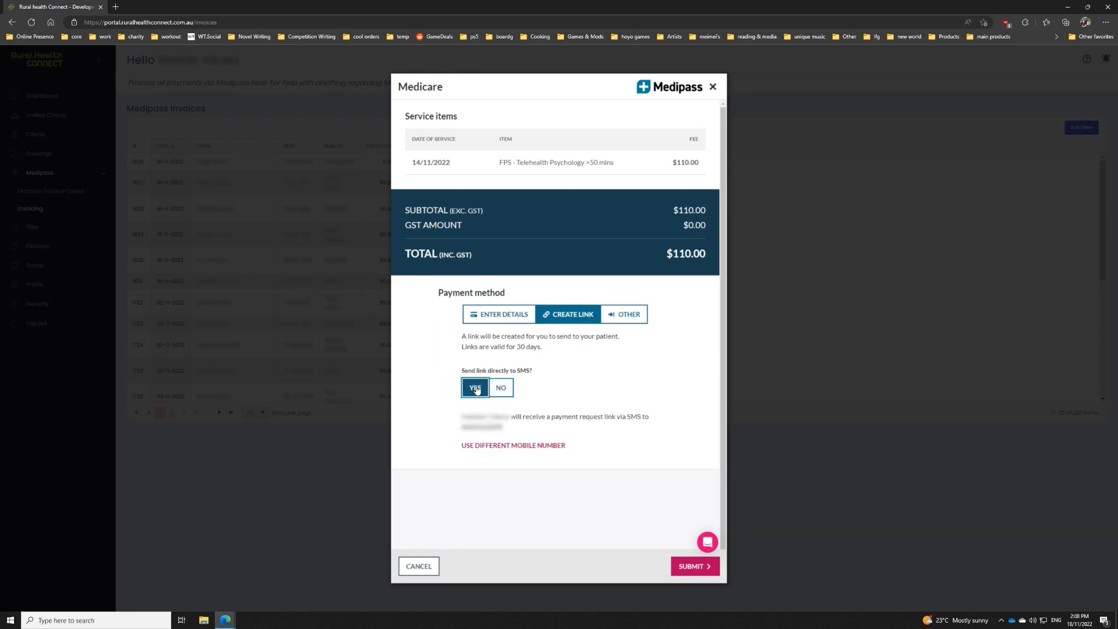
drag(511, 428, 464, 427)
click(459, 428)
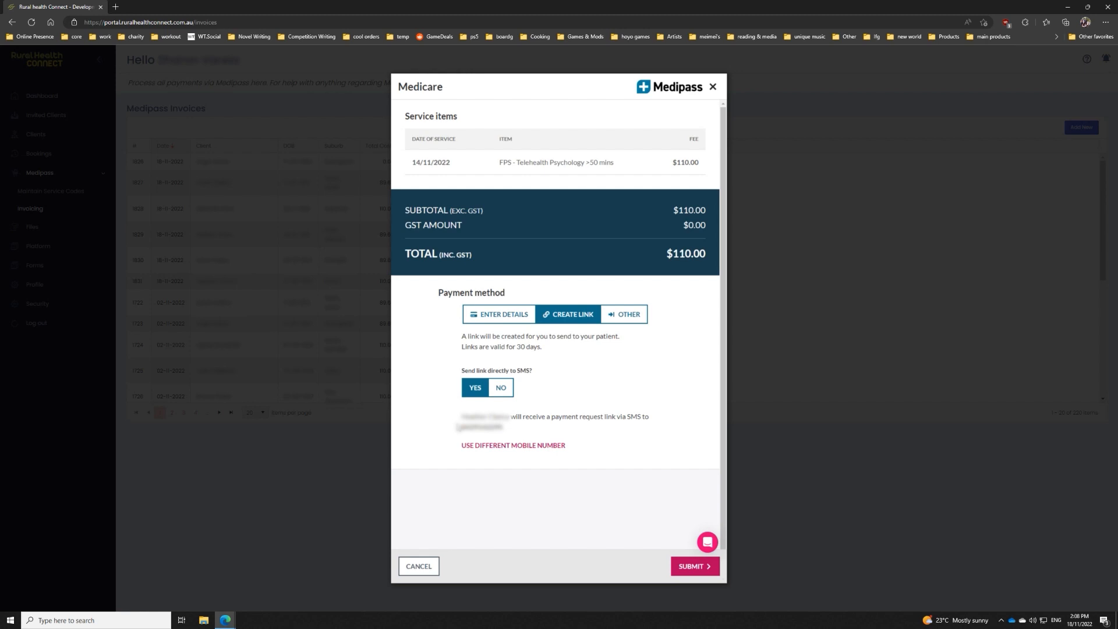
drag(518, 436, 459, 421)
click(465, 411)
Step: Submit the claim with the SMS payment link, close the Medipass dialog and refresh the invoice list
click(683, 571)
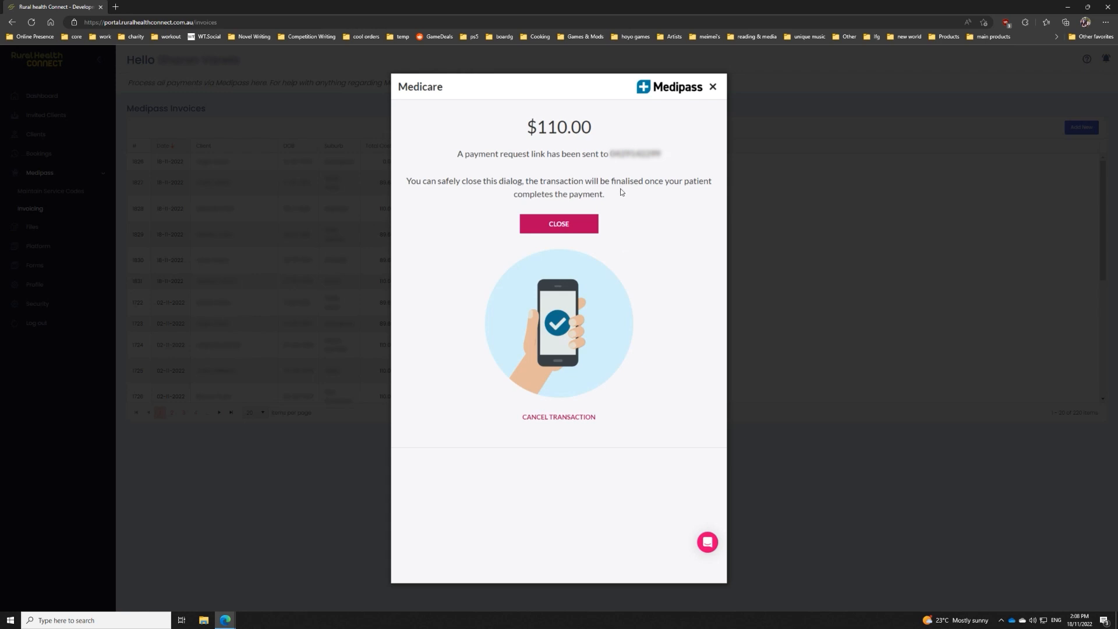
click(554, 219)
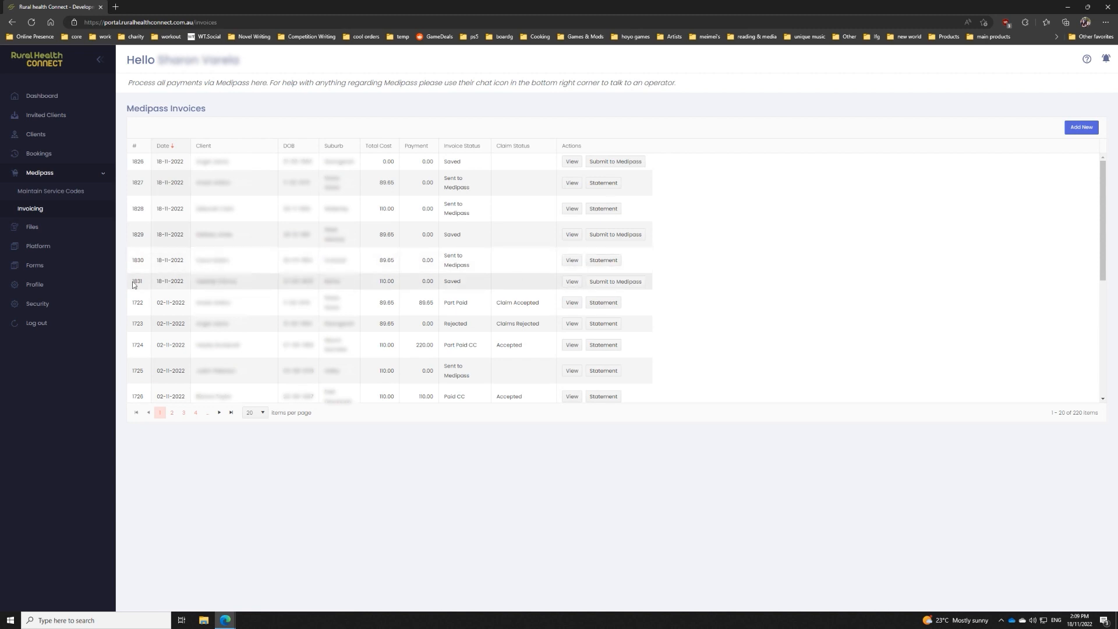
click(36, 196)
click(31, 209)
click(32, 22)
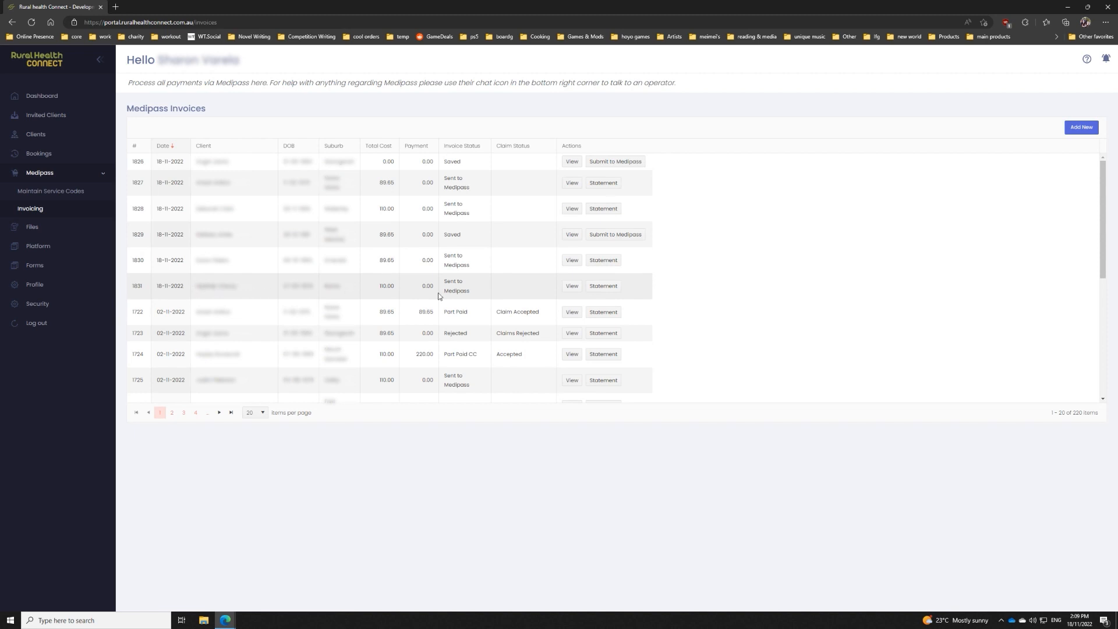
click(606, 286)
drag(49, 192, 51, 211)
Step: Try out a new invoice for another client with a service item using code 80111, and discard it
click(1081, 127)
click(341, 114)
click(340, 157)
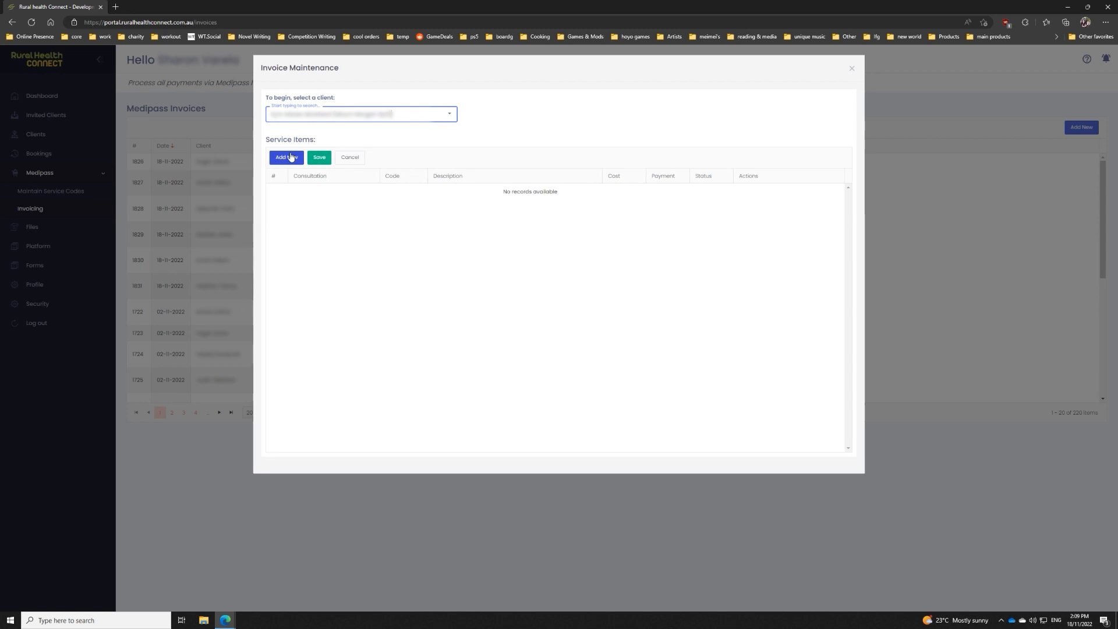
click(407, 164)
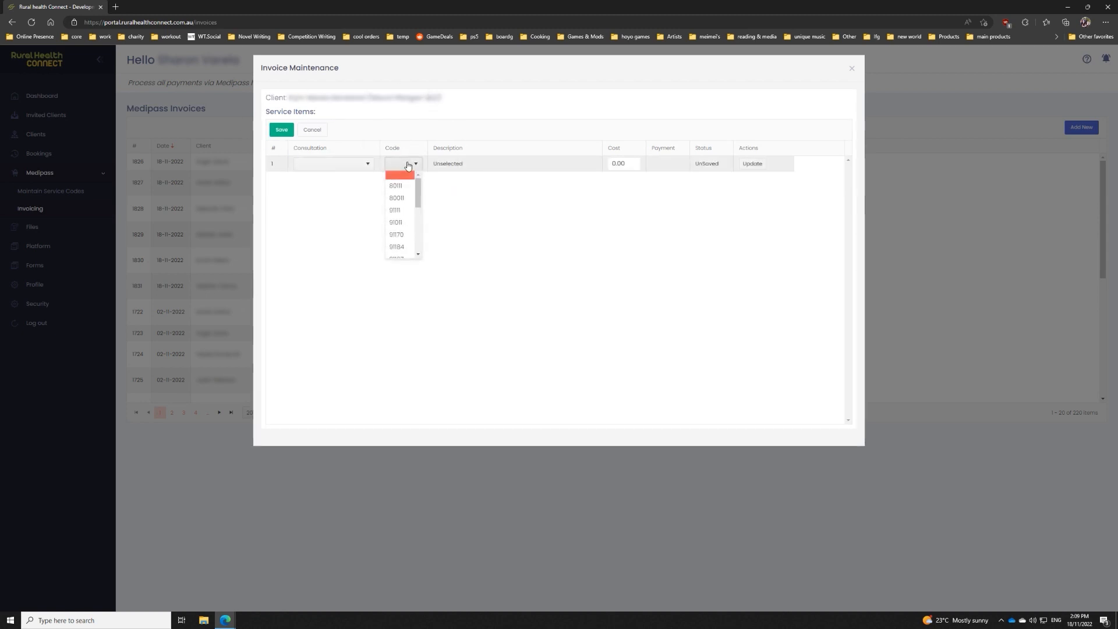
click(399, 185)
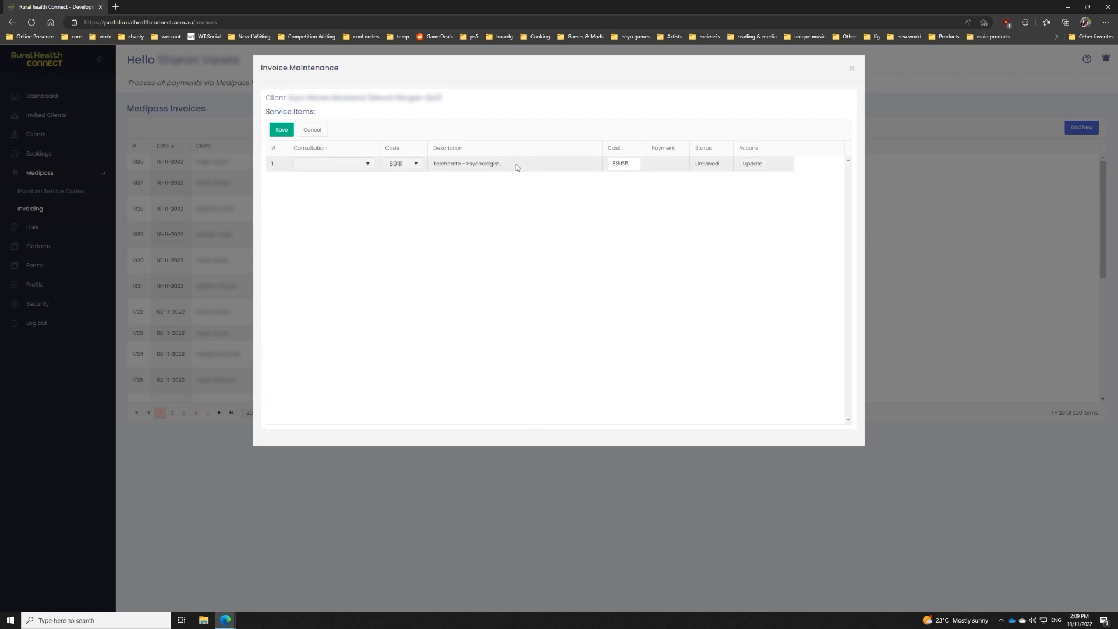
click(322, 130)
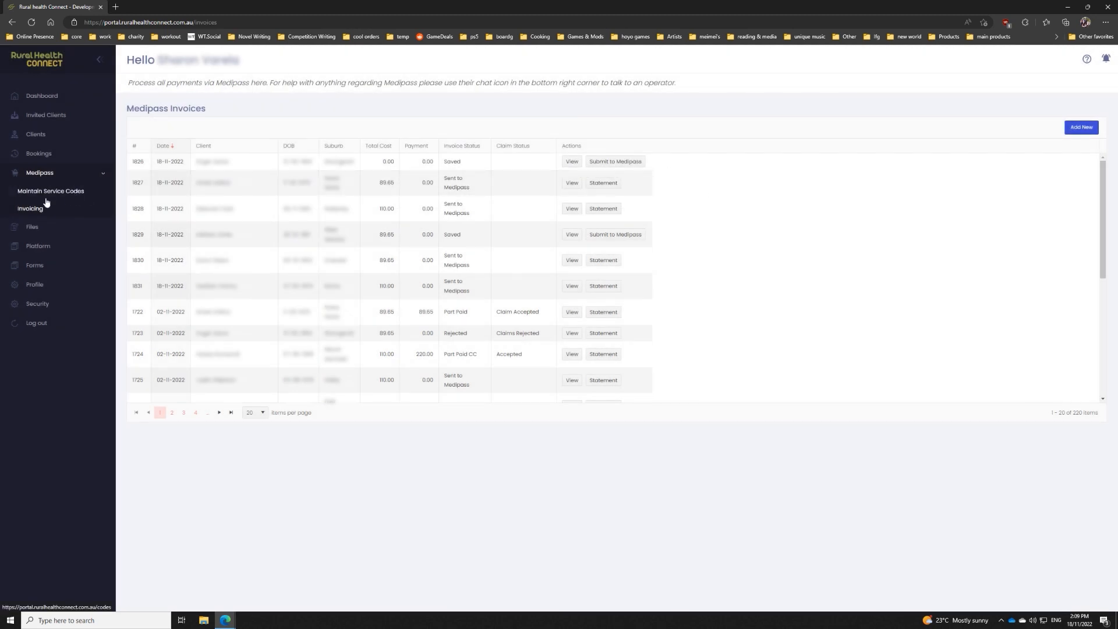
Step: Try out creating a Medicare service code with a telehealth description and a cost of 89.65, and cancel it
click(52, 192)
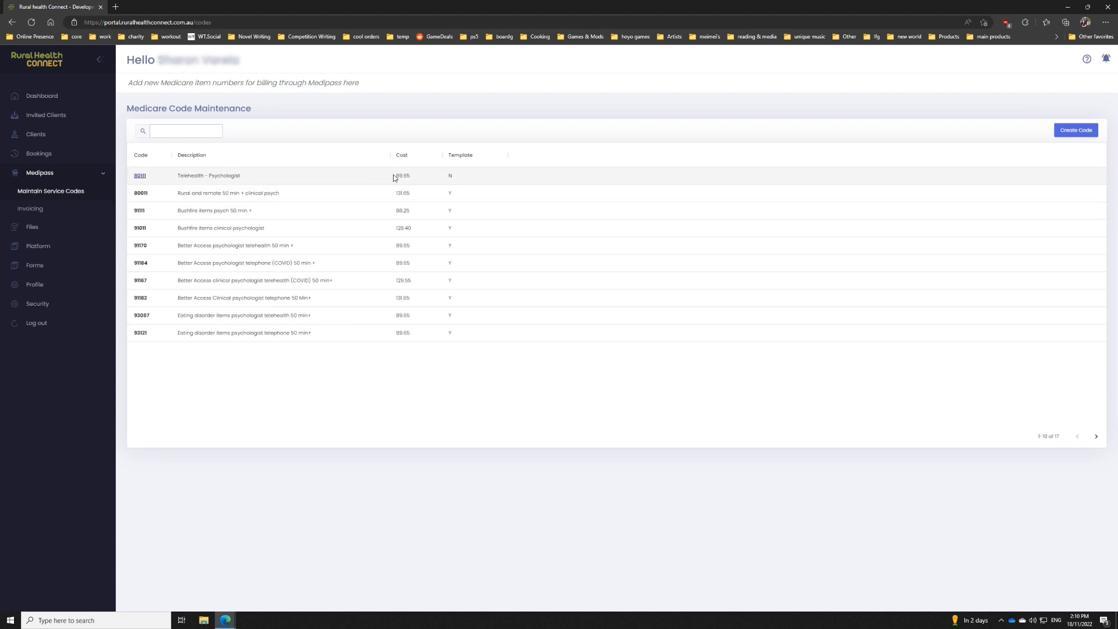
click(1076, 131)
click(479, 107)
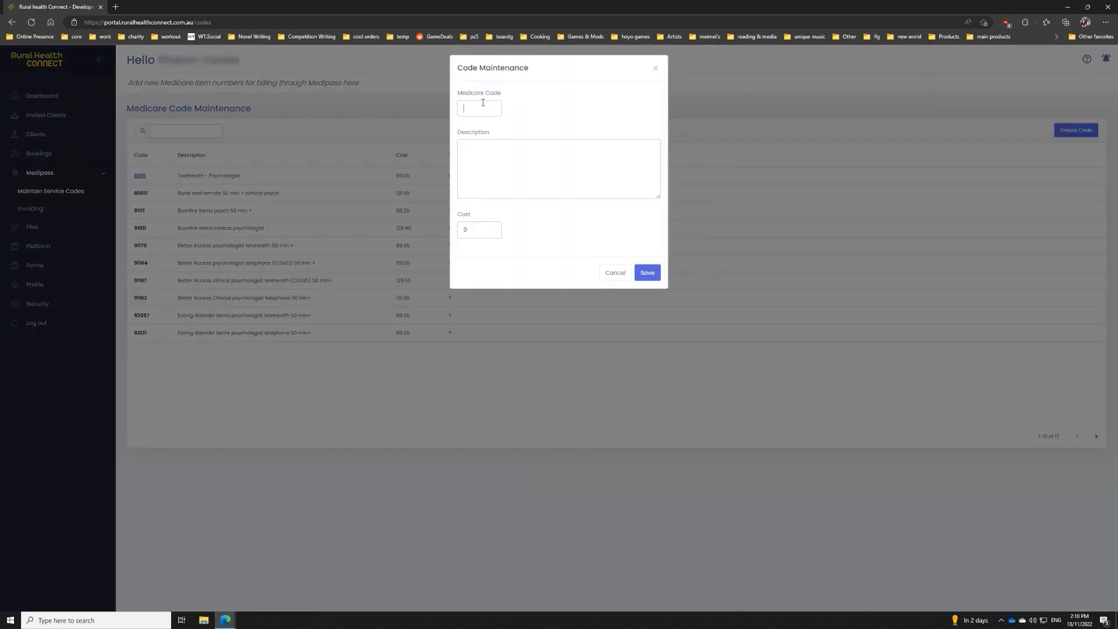
text(11)
text(lehealth)
drag(493, 234, 424, 234)
text(89.65)
drag(492, 106, 453, 111)
click(611, 274)
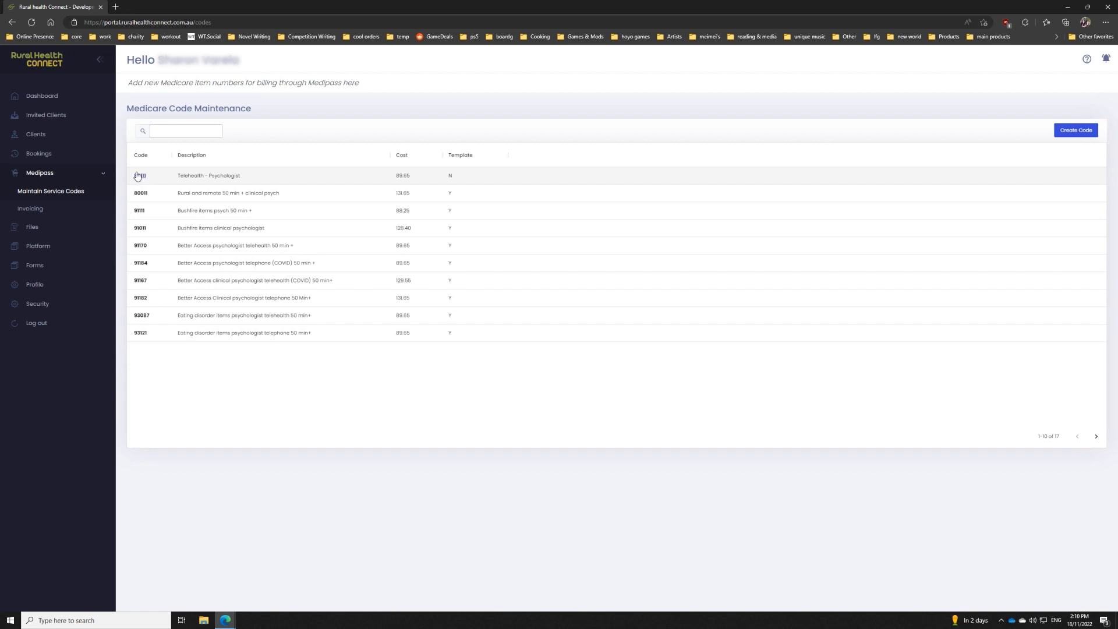
Step: Open the existing service code 80111 to view its editable code, description and cost, and close it without saving
click(139, 176)
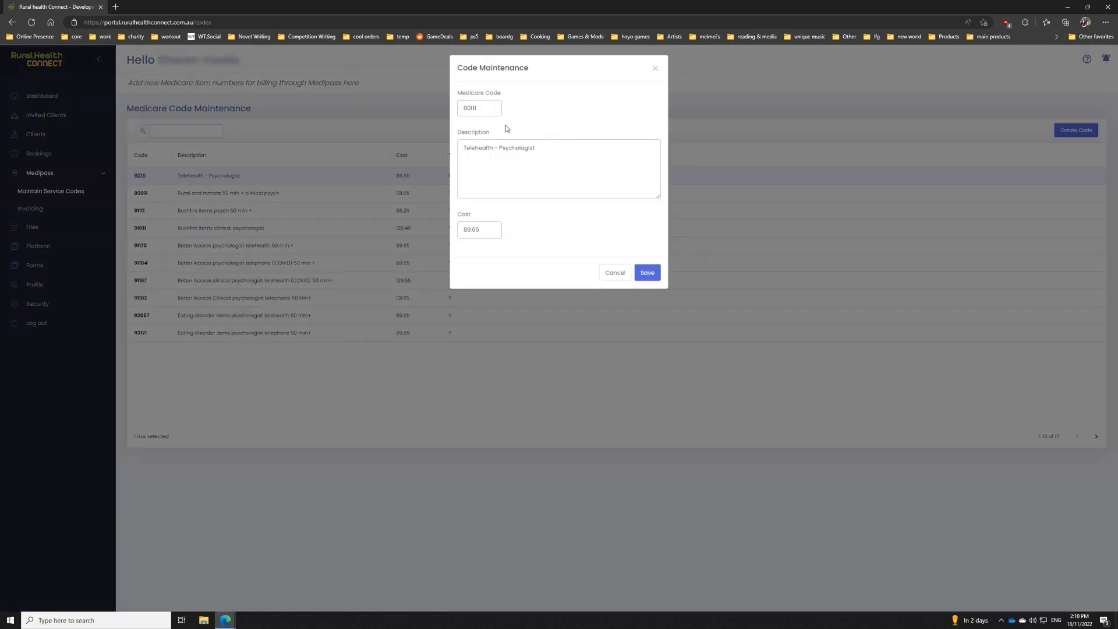
click(611, 273)
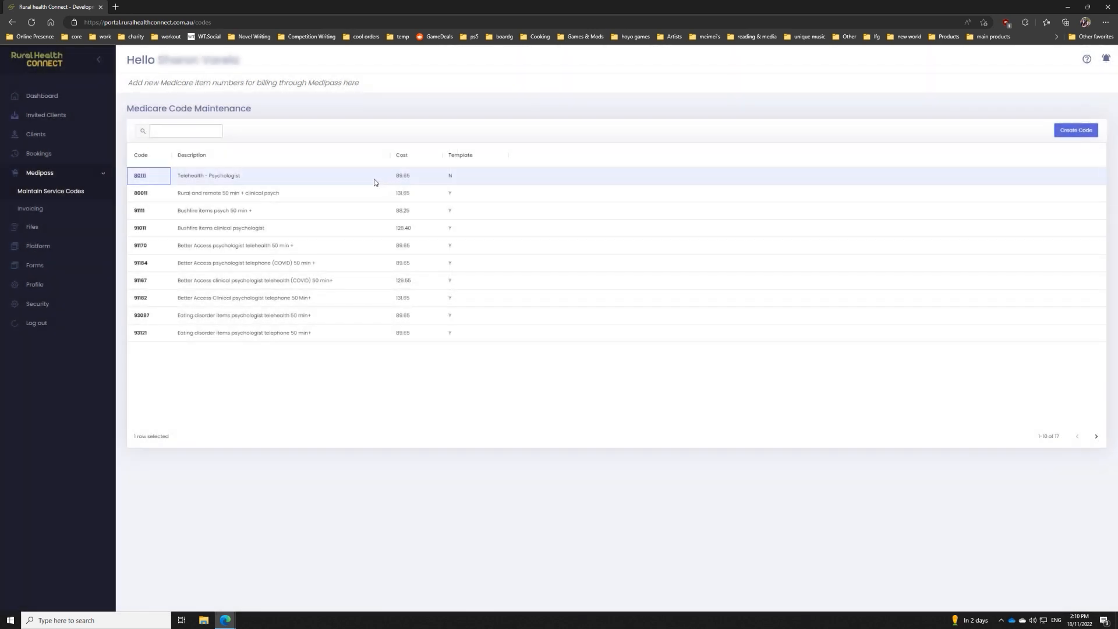